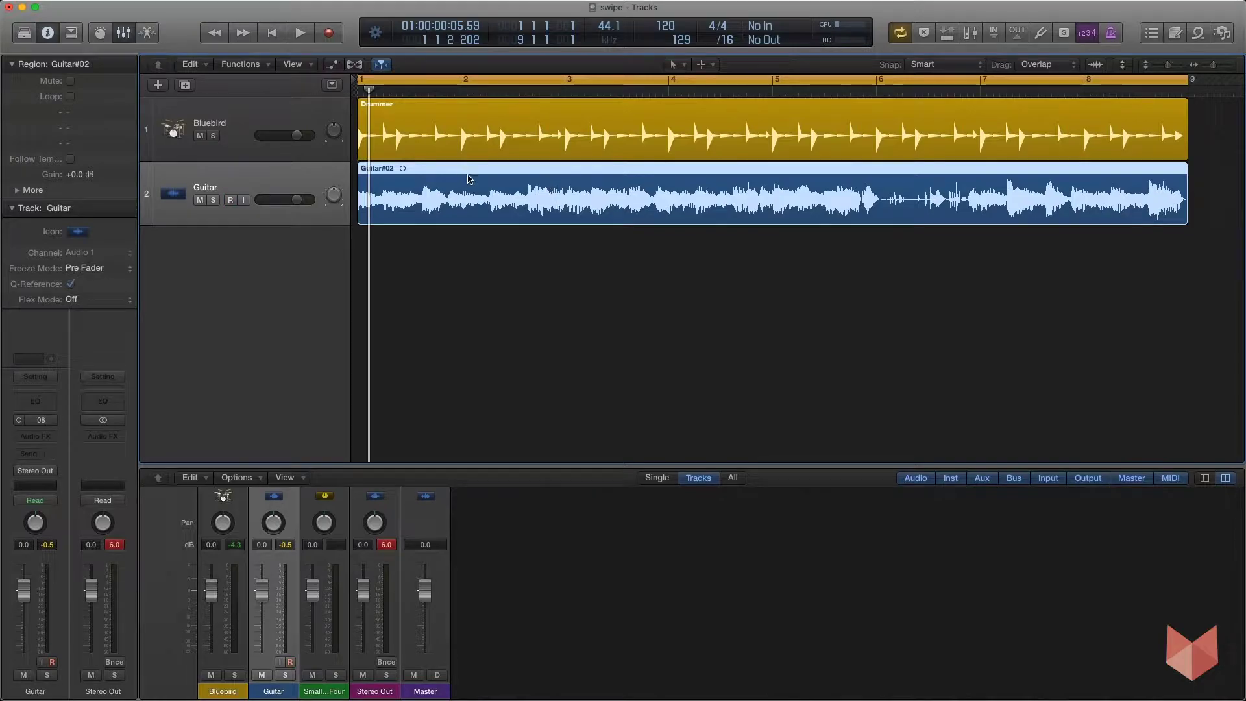
Try to patch bar 6 of the guitar with a copied one-bar section and nudge that section slightly earlier
left_click_drag(461, 172, 927, 198)
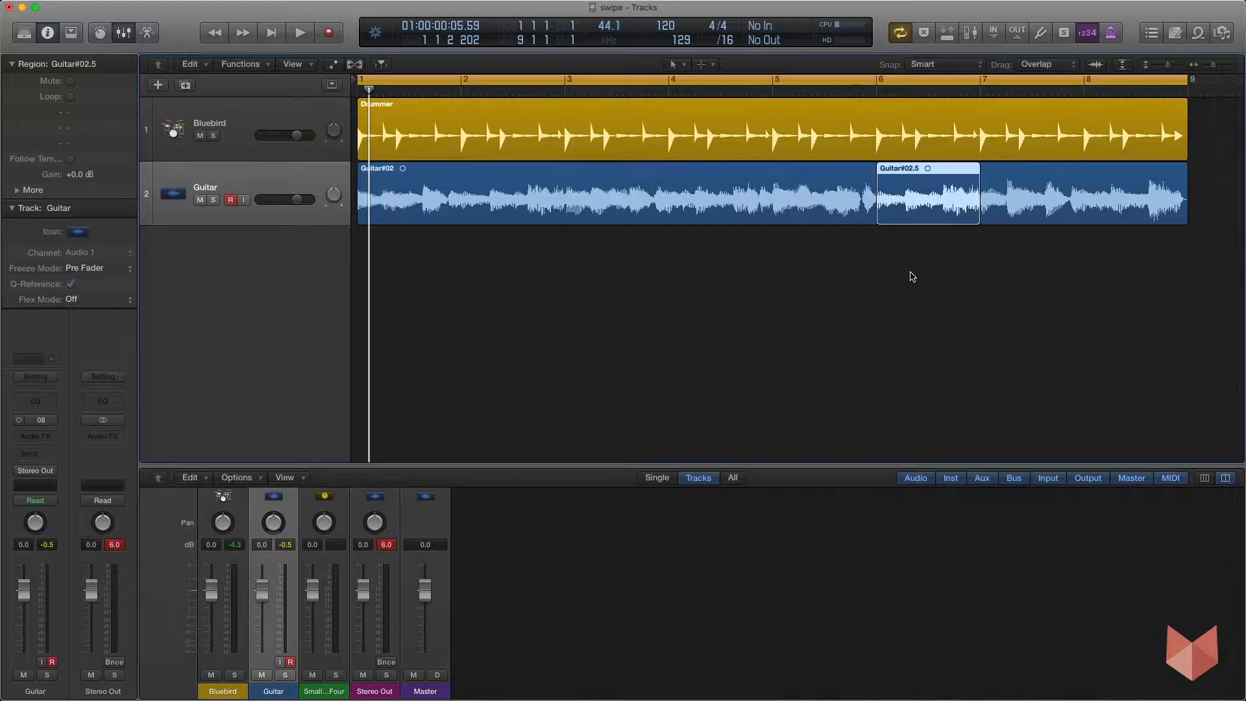
key("alt+Left")
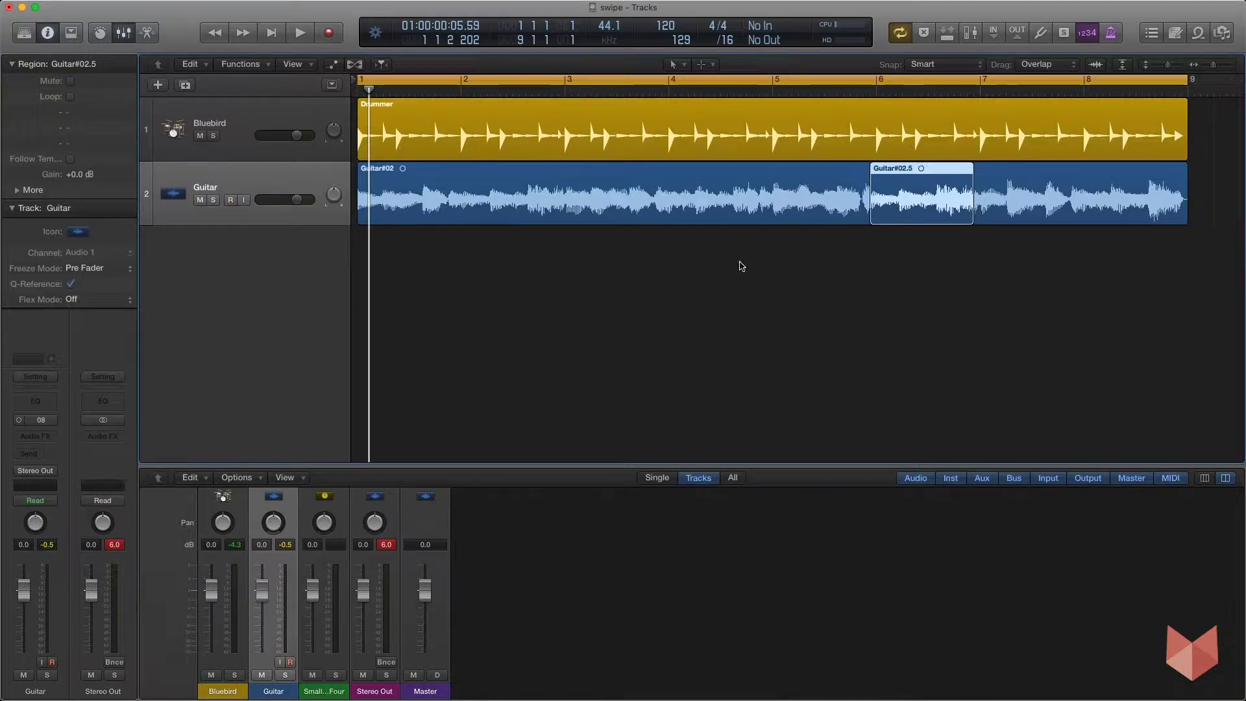
key("super+z")
Delete the existing guitar region and record three looped takes on the Guitar track over the cycle range from bar 1 to 9
left_click(672, 262)
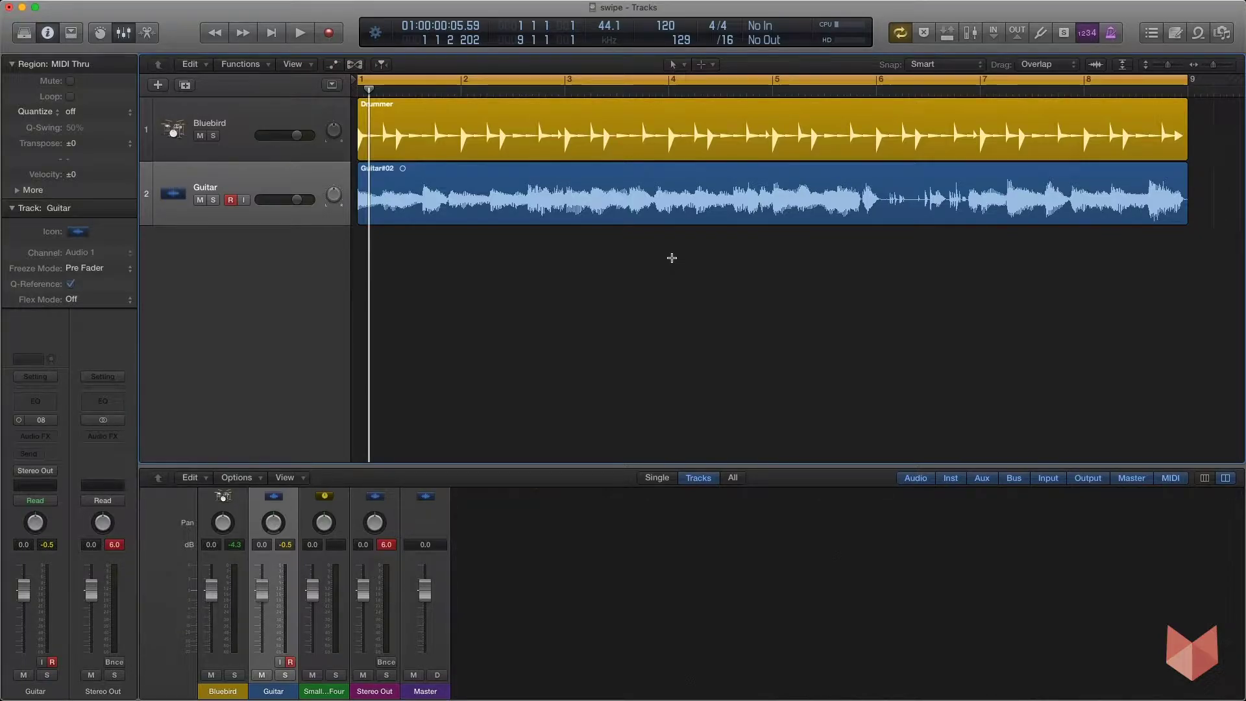
key("Delete")
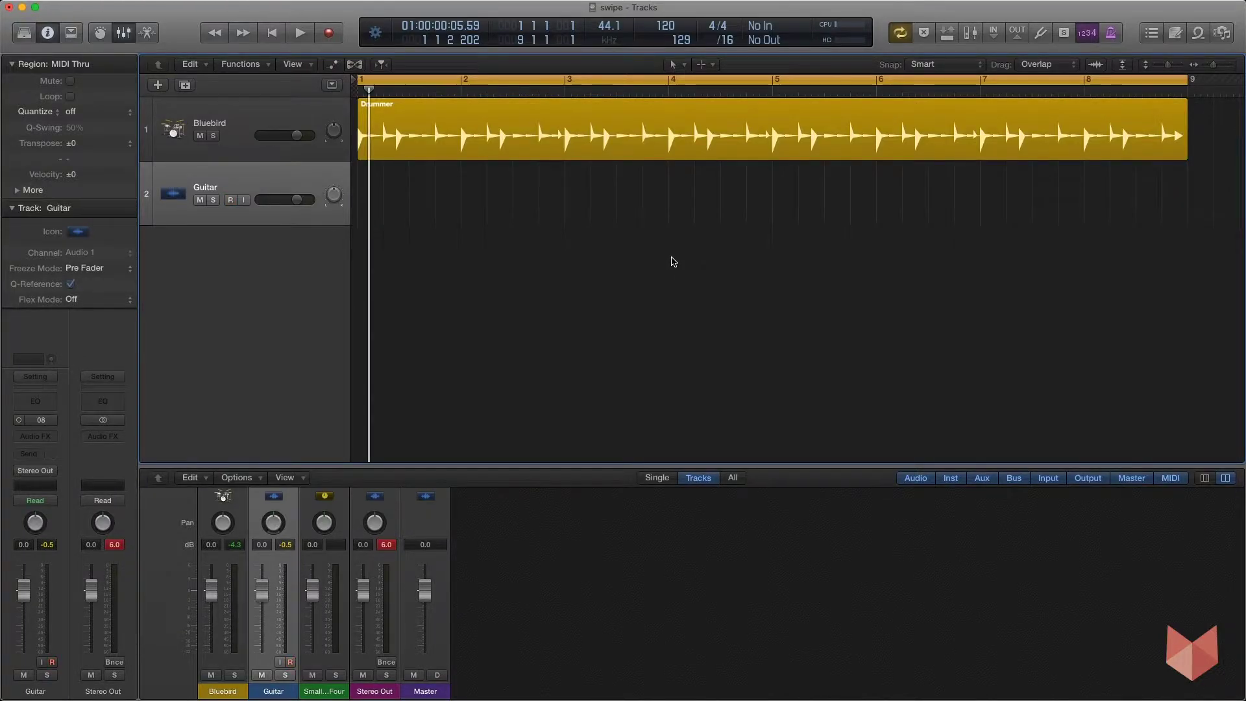
left_click(406, 79)
left_click_drag(369, 83, 1139, 106)
scroll(916, 170, "left", 3)
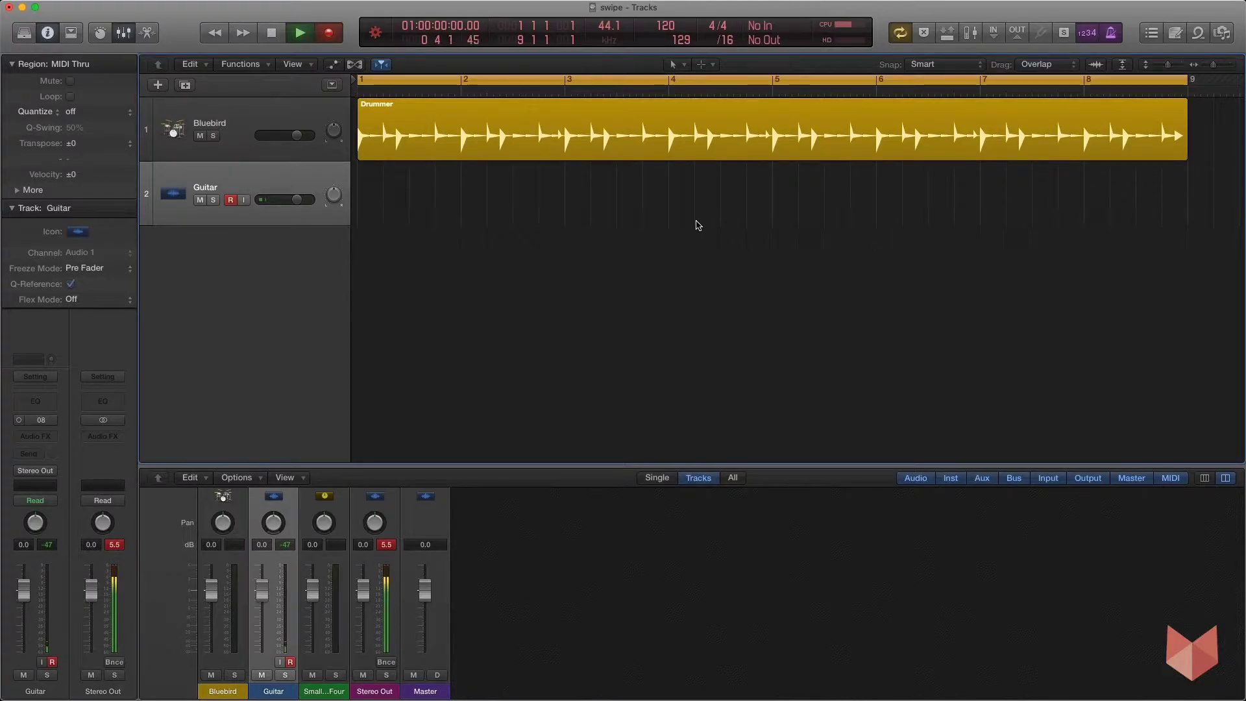
key("r")
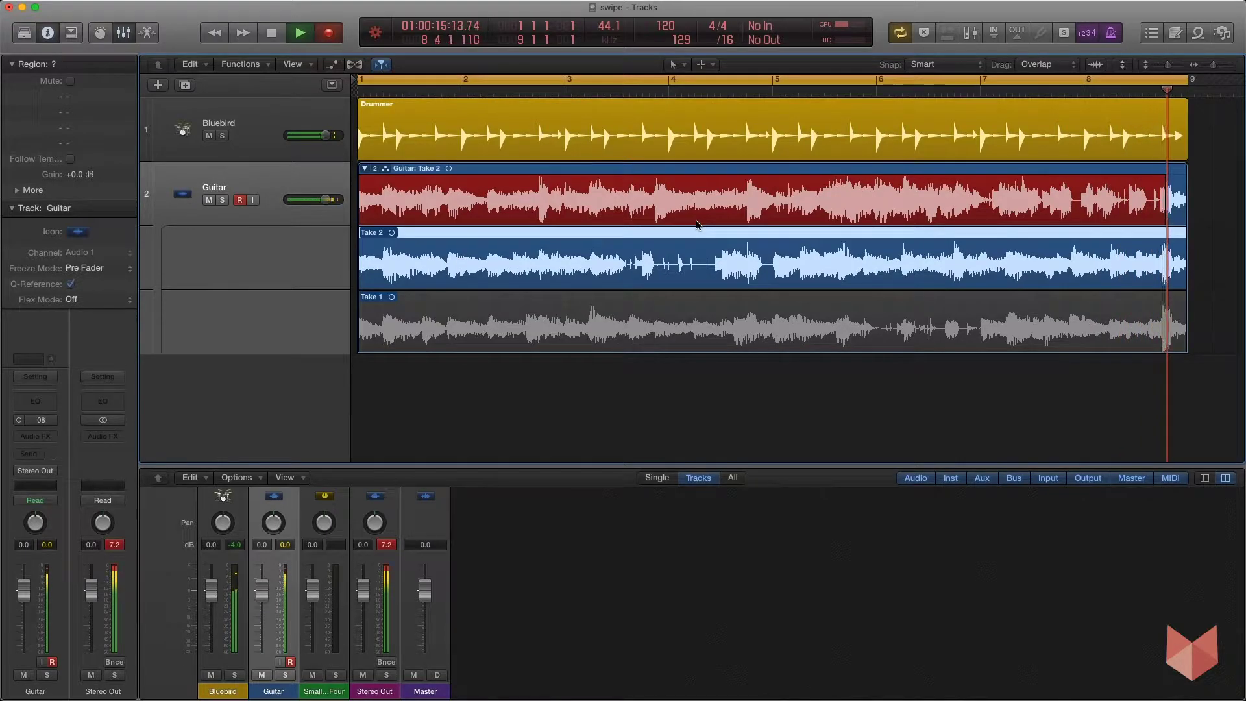
key("space")
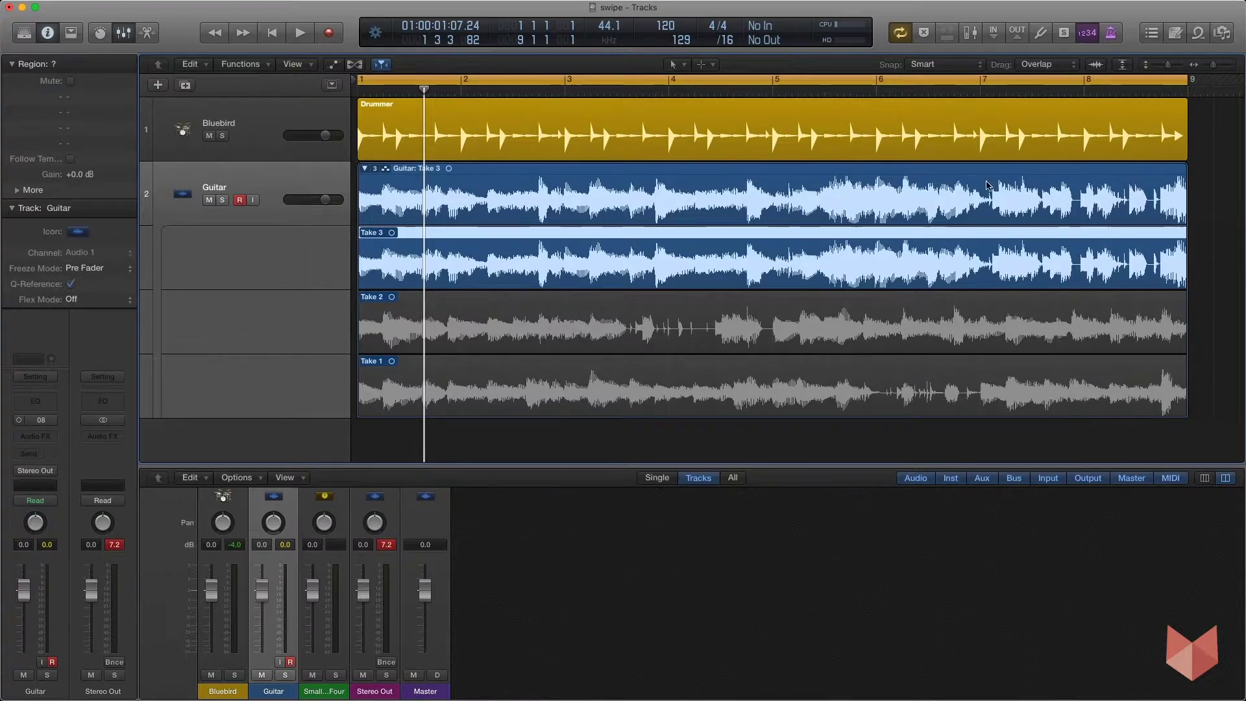
Switch the guitar take folder to Take 2 and on to Take 1, and listen to Take 1 until late in bar 4
left_click(275, 185)
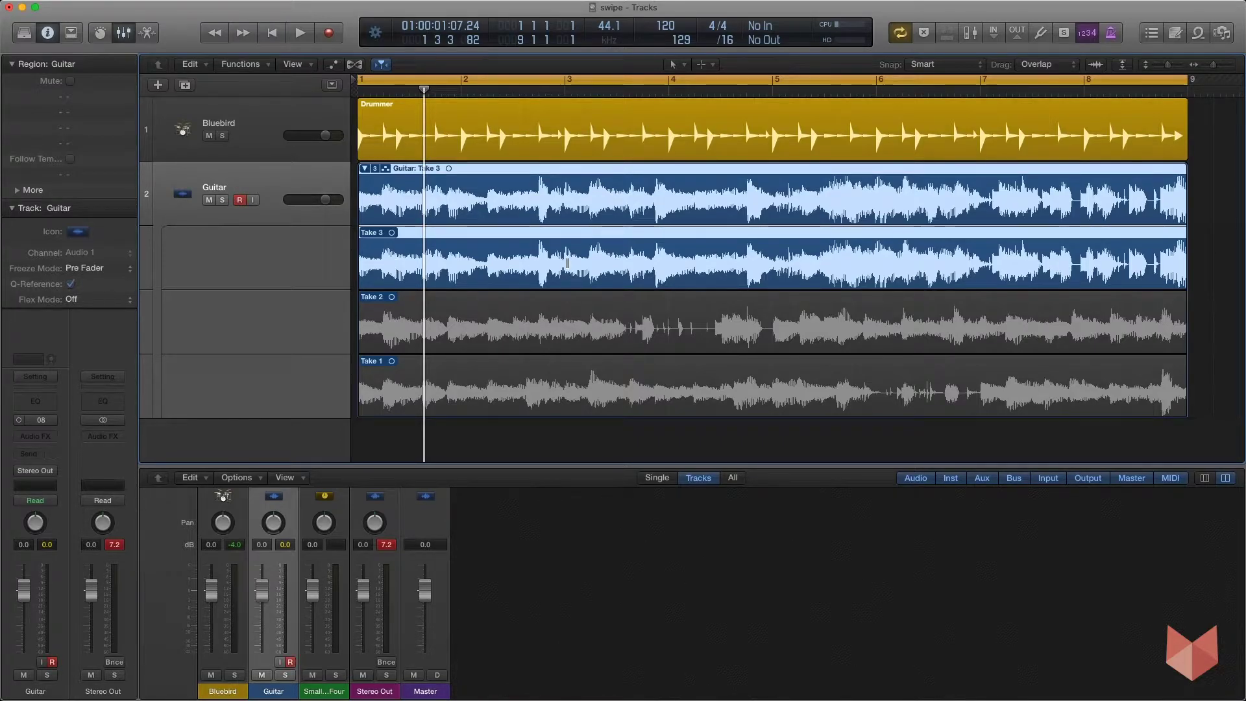
left_click(570, 337)
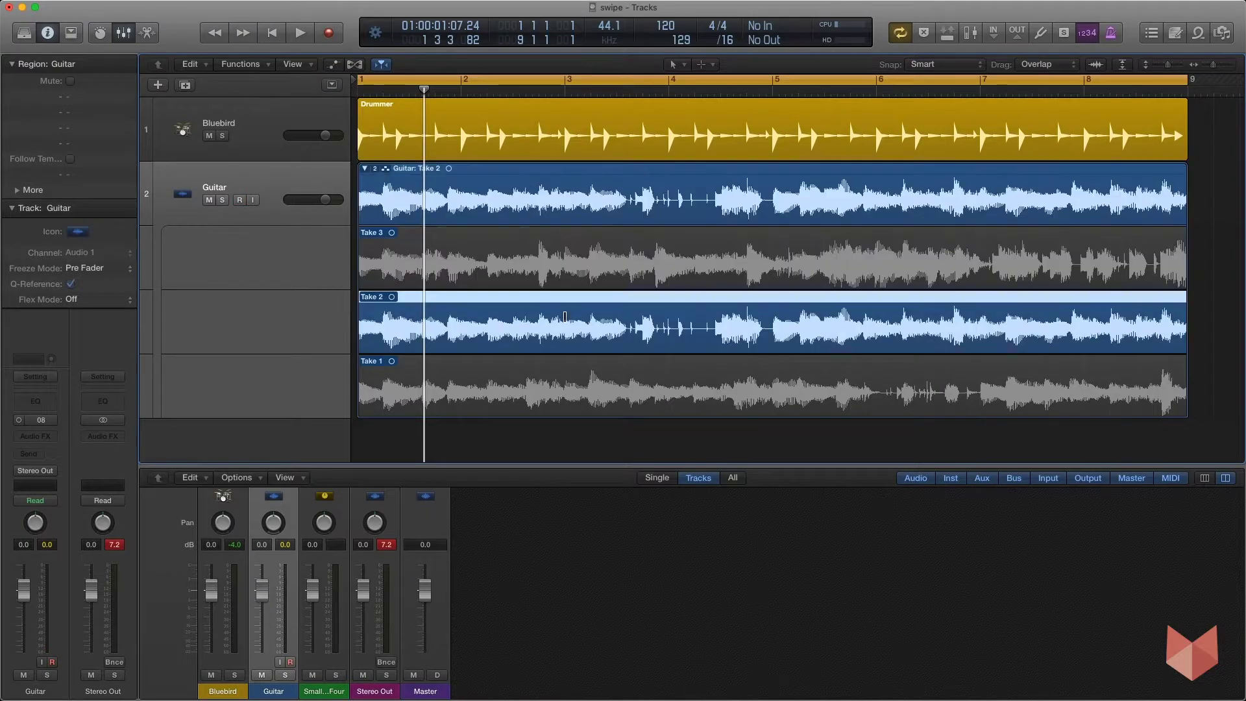
left_click(589, 397)
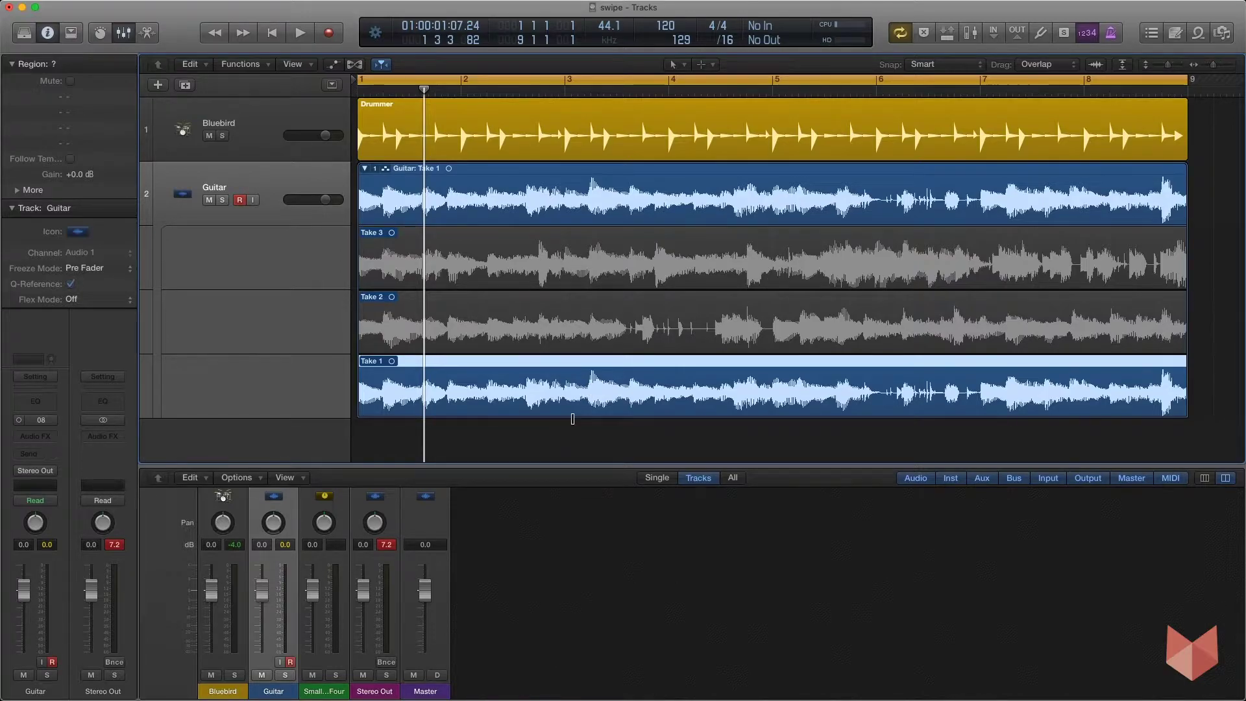
key("space")
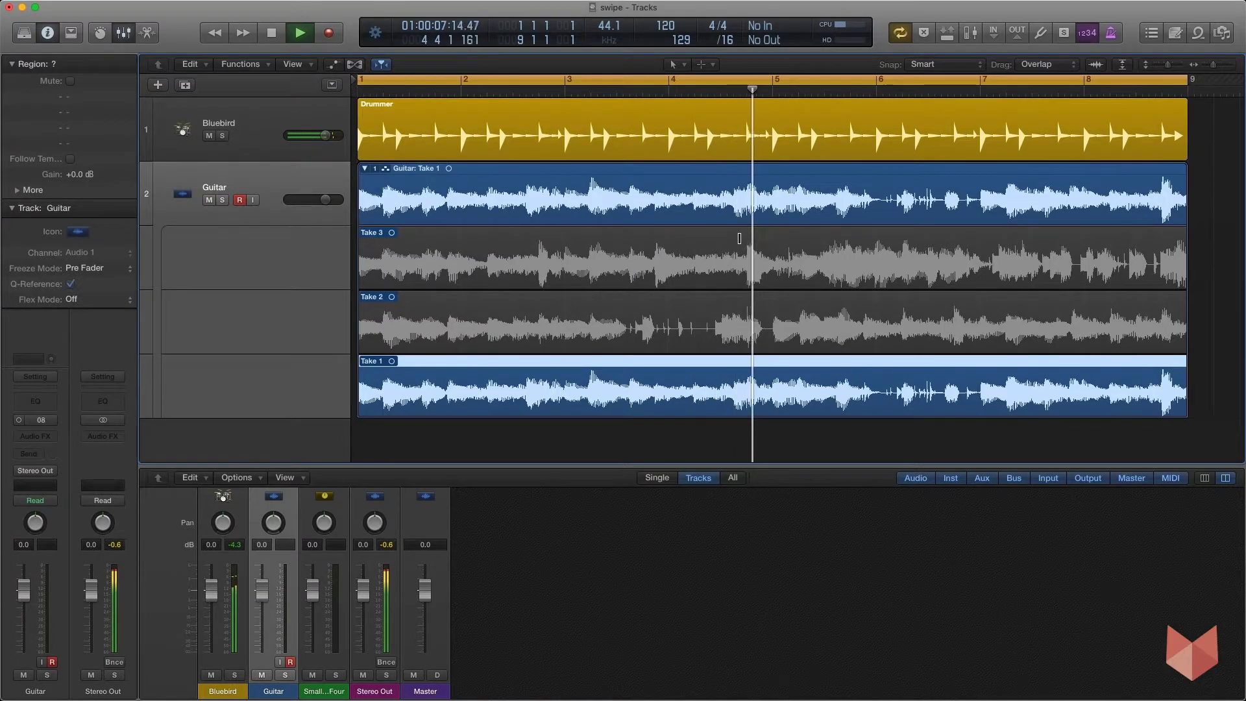
key("space")
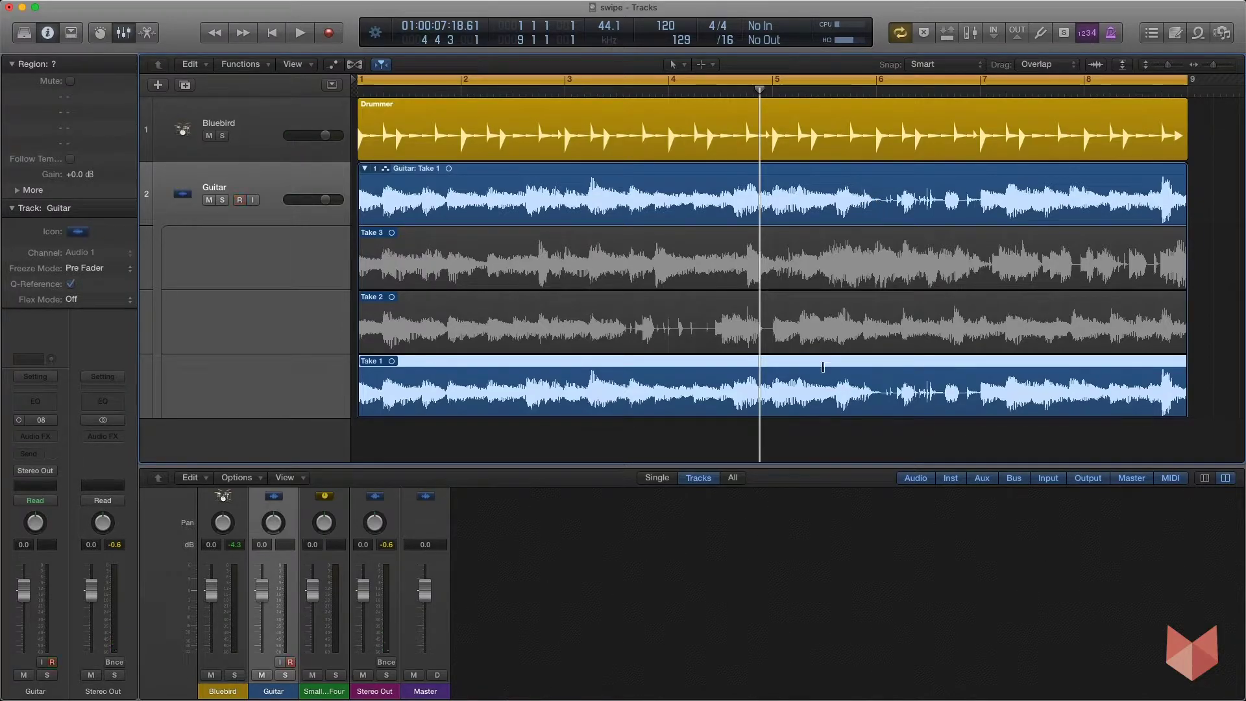
Turn off cycle mode and listen to the rest of Take 1 up to just after bar 7
key("c")
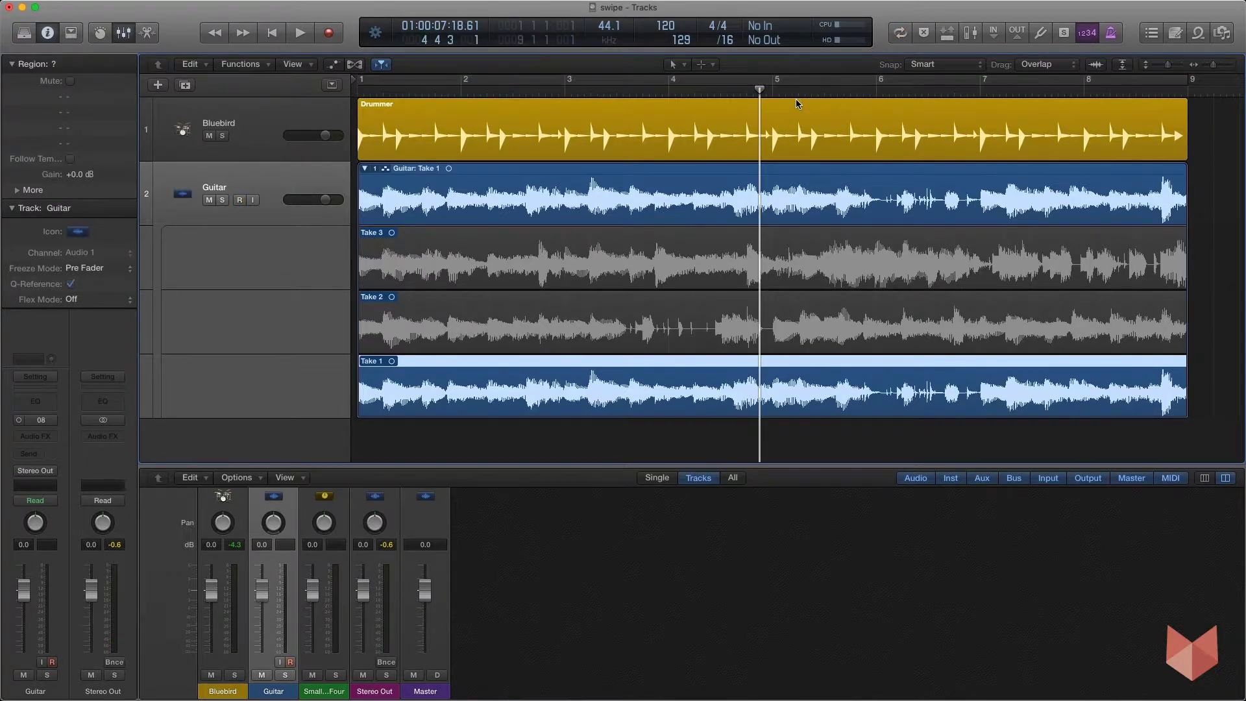
key("space")
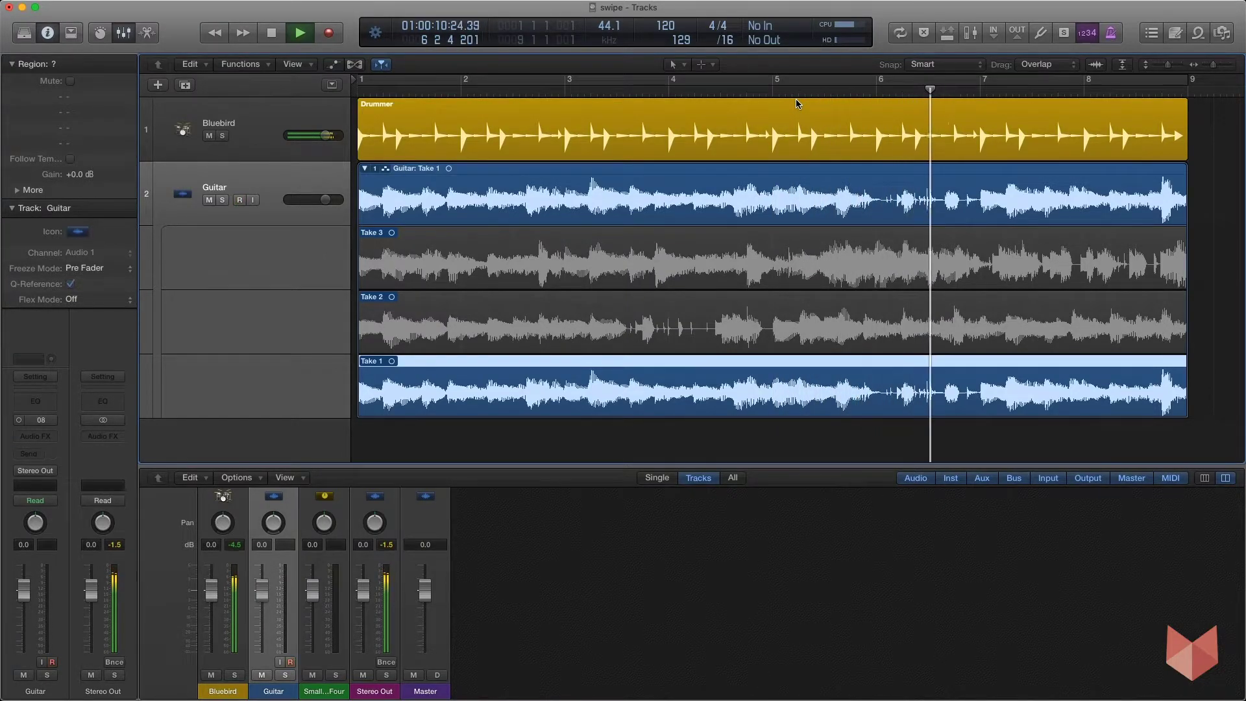
key("space")
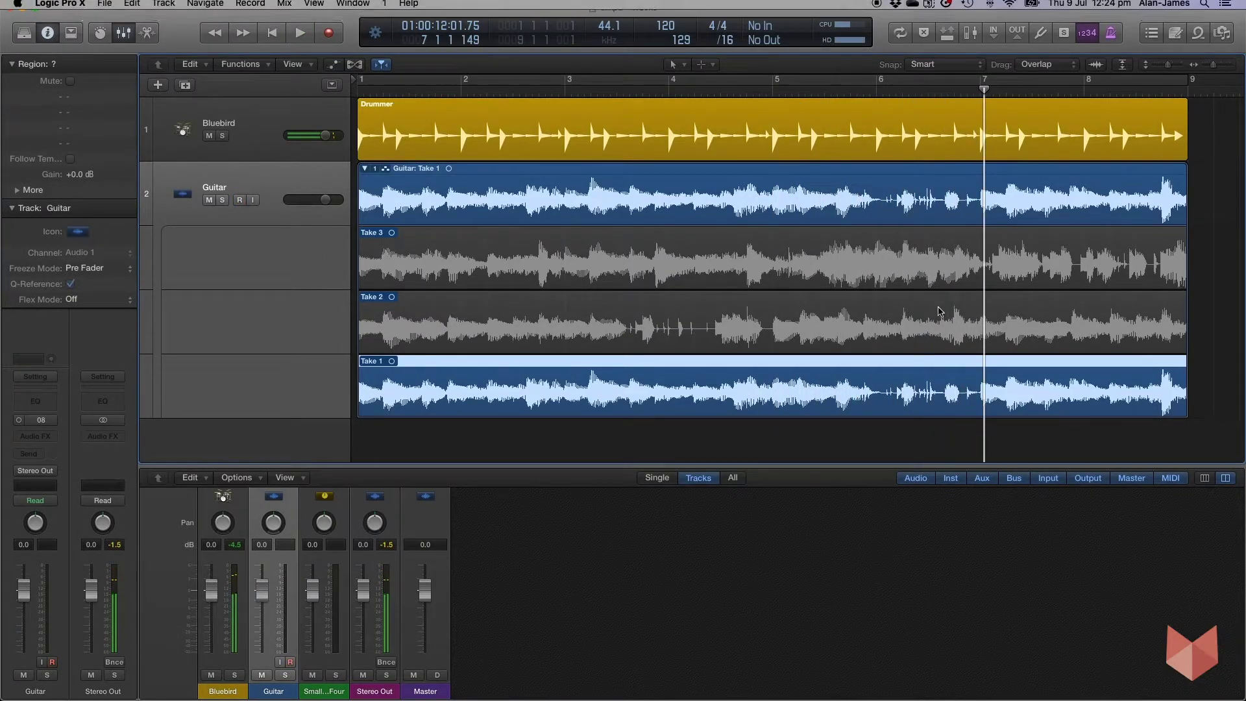
Switch the guitar take folder to Take 2 and listen to it from bar 5 to late in bar 7
left_click(819, 321)
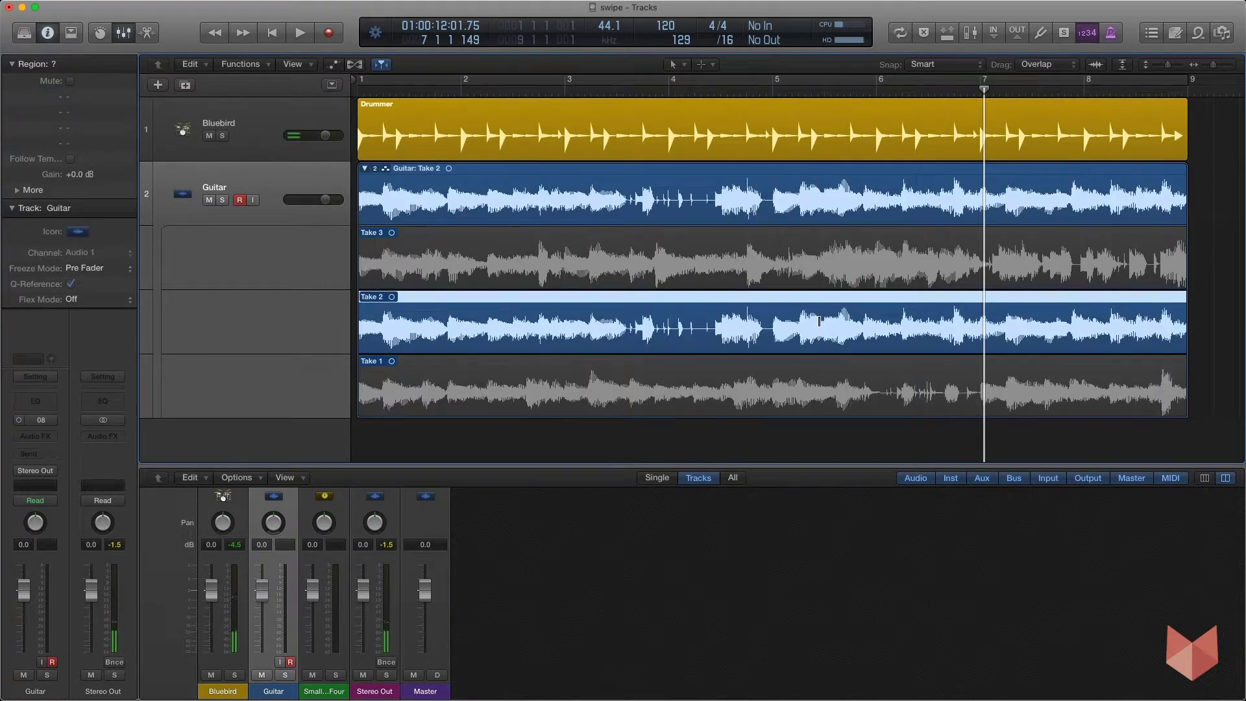
left_click(772, 85)
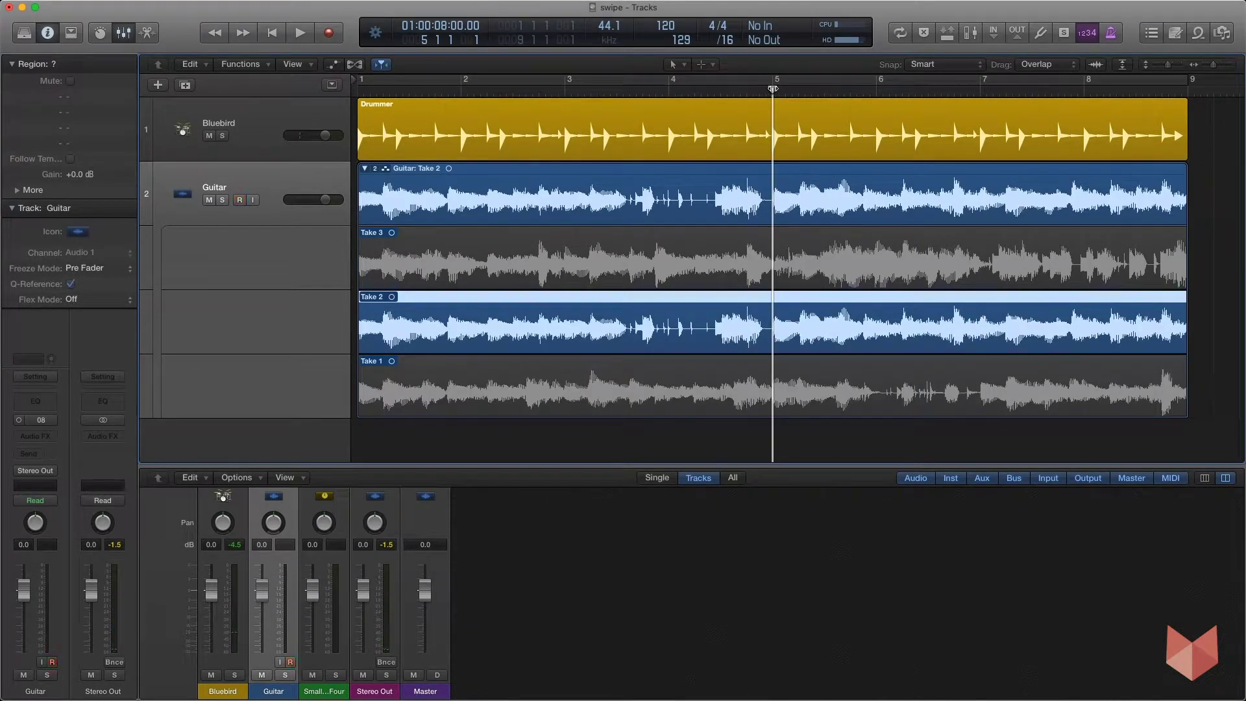
key("space")
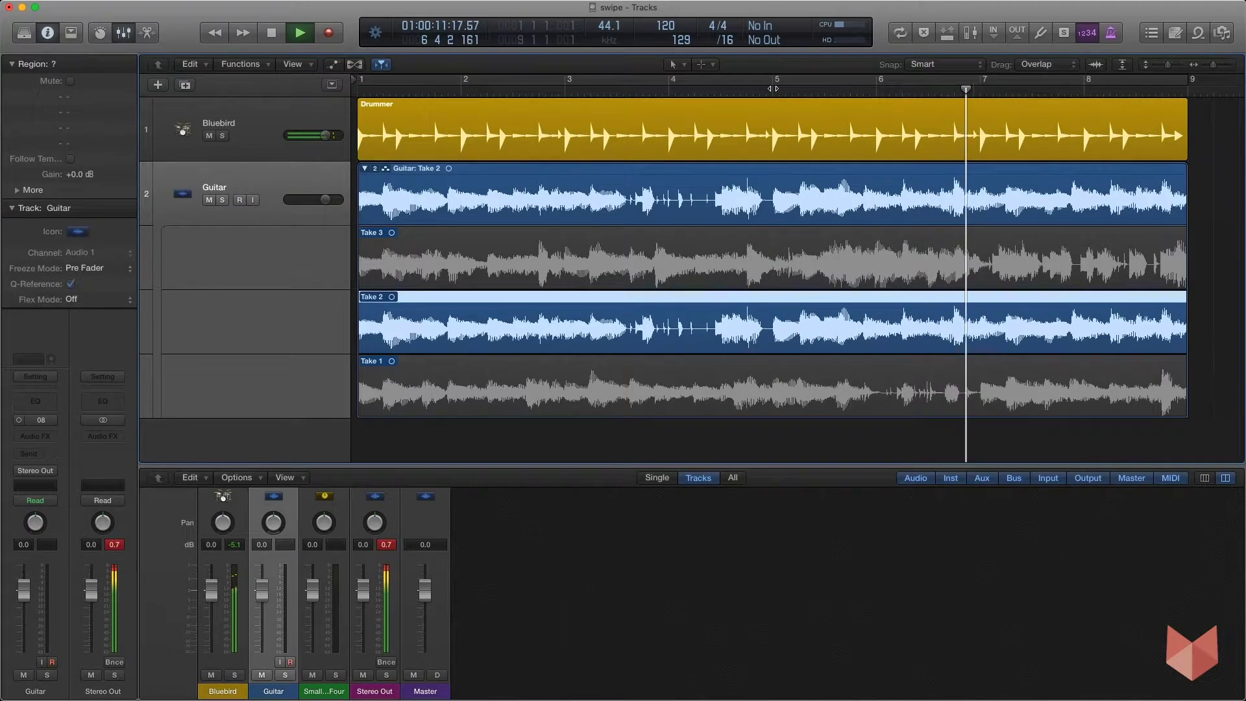
key("space")
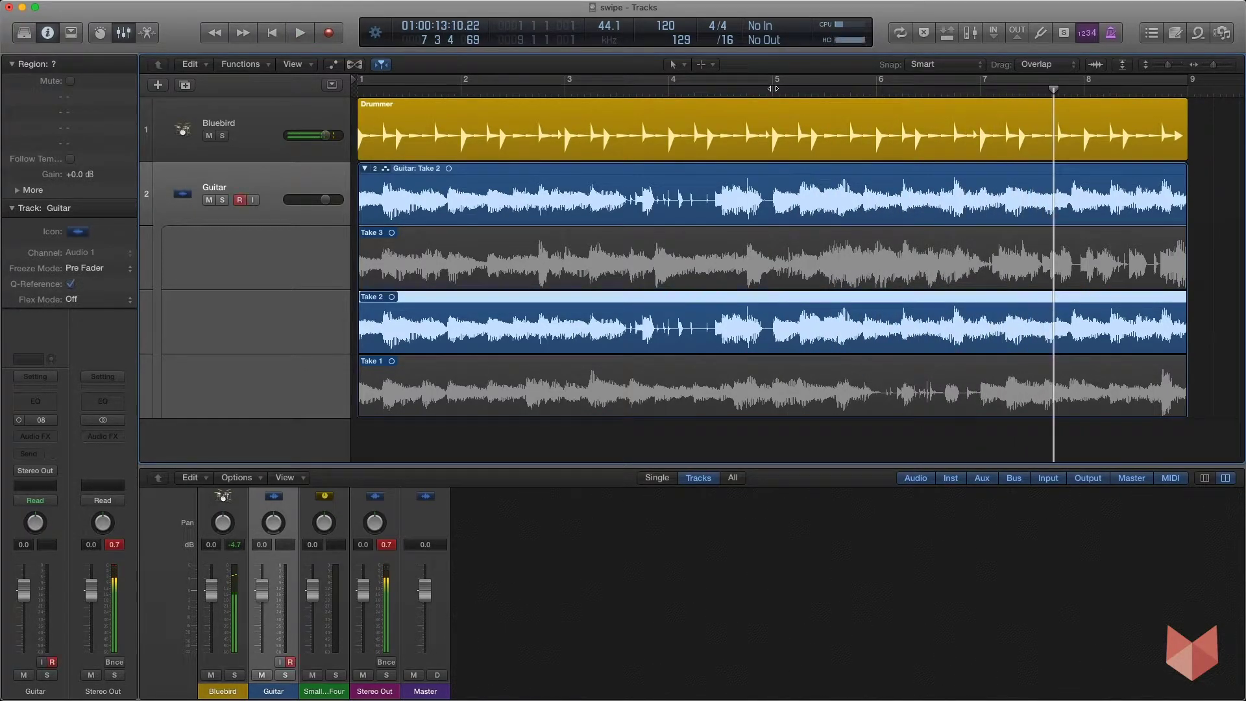
Switch the guitar take folder to Take 3 and listen to it through the first half of bar 5
left_click(759, 243)
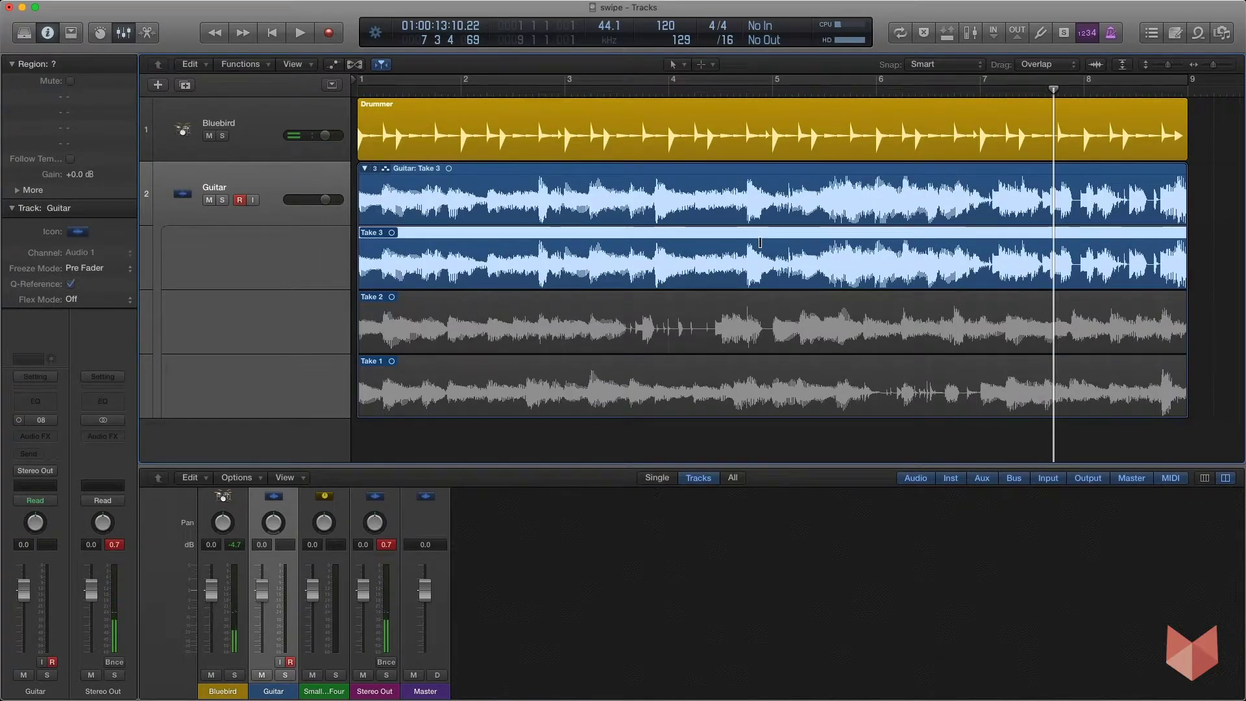
key("Return")
key("space")
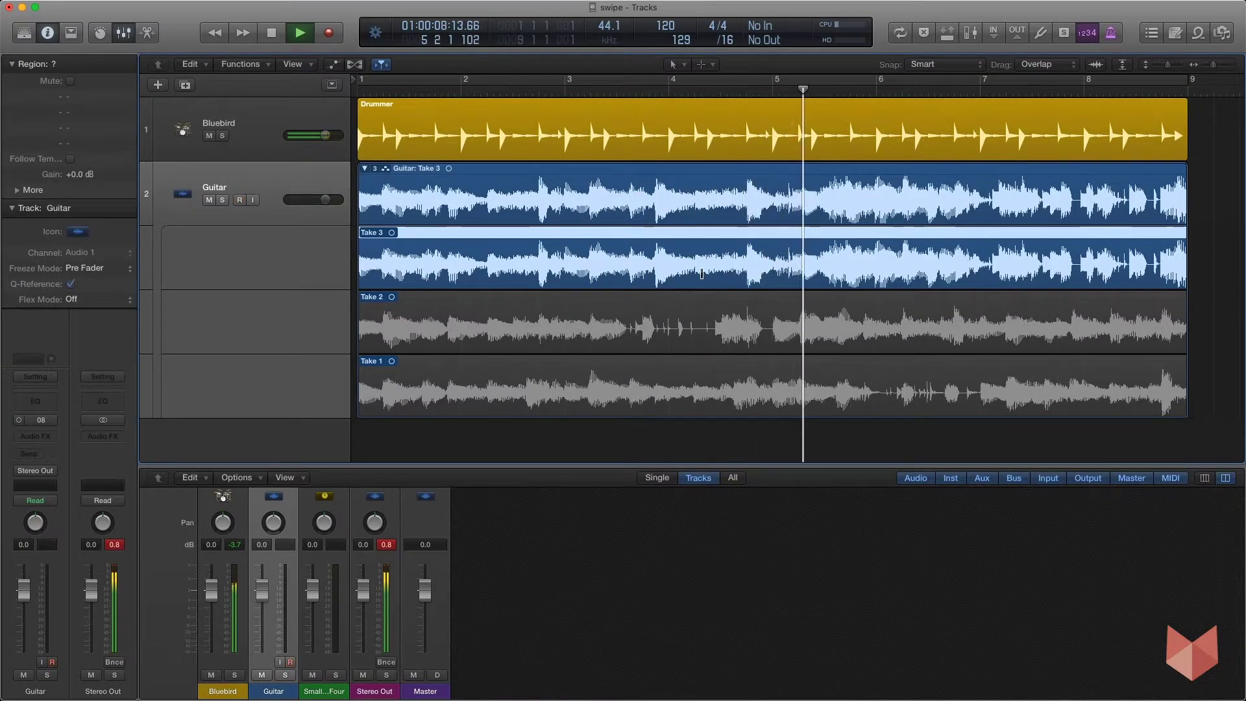
key("space")
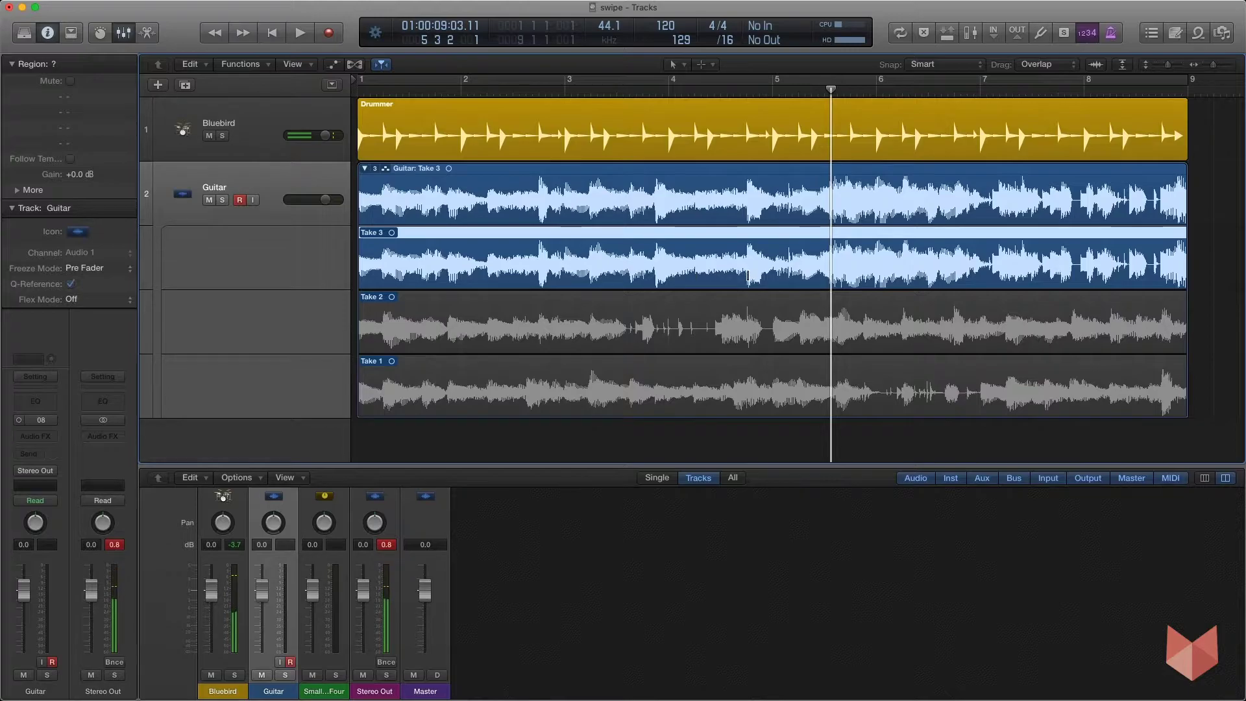
Make Take 1 the base of the guitar comp and swipe in Take 2 from bar 5 to just before bar 7
left_click(733, 385)
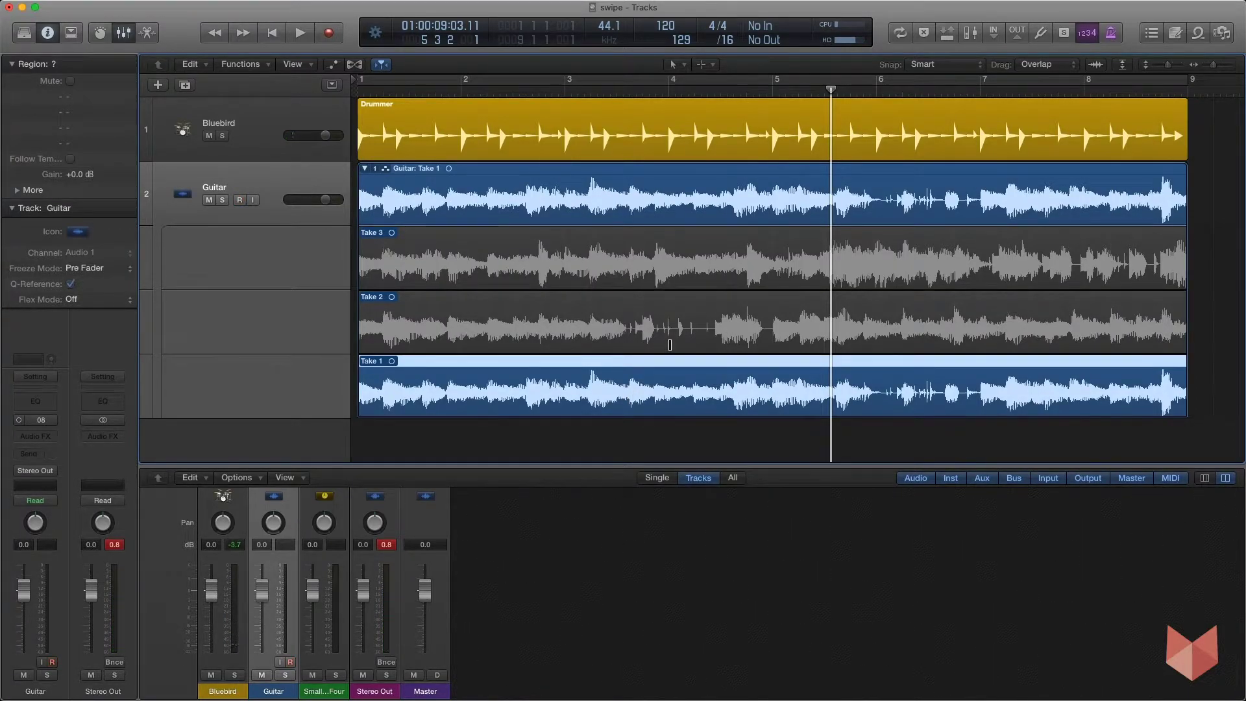
left_click(737, 317)
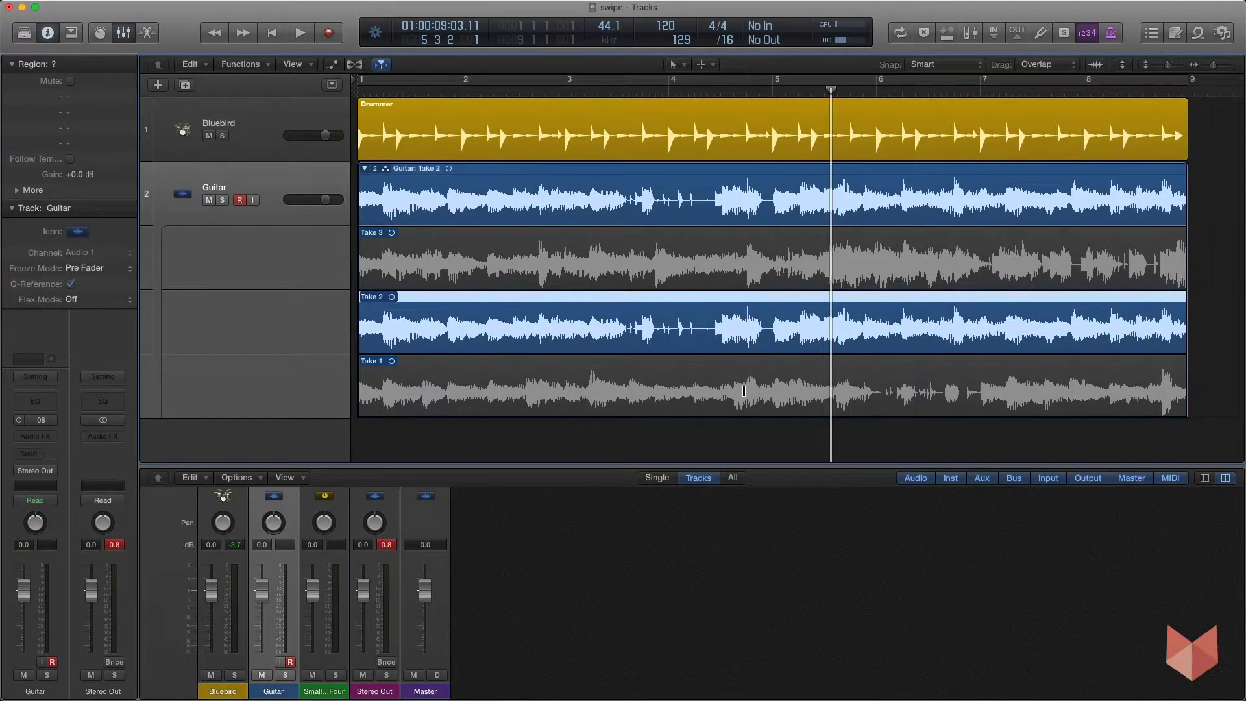
left_click(697, 387)
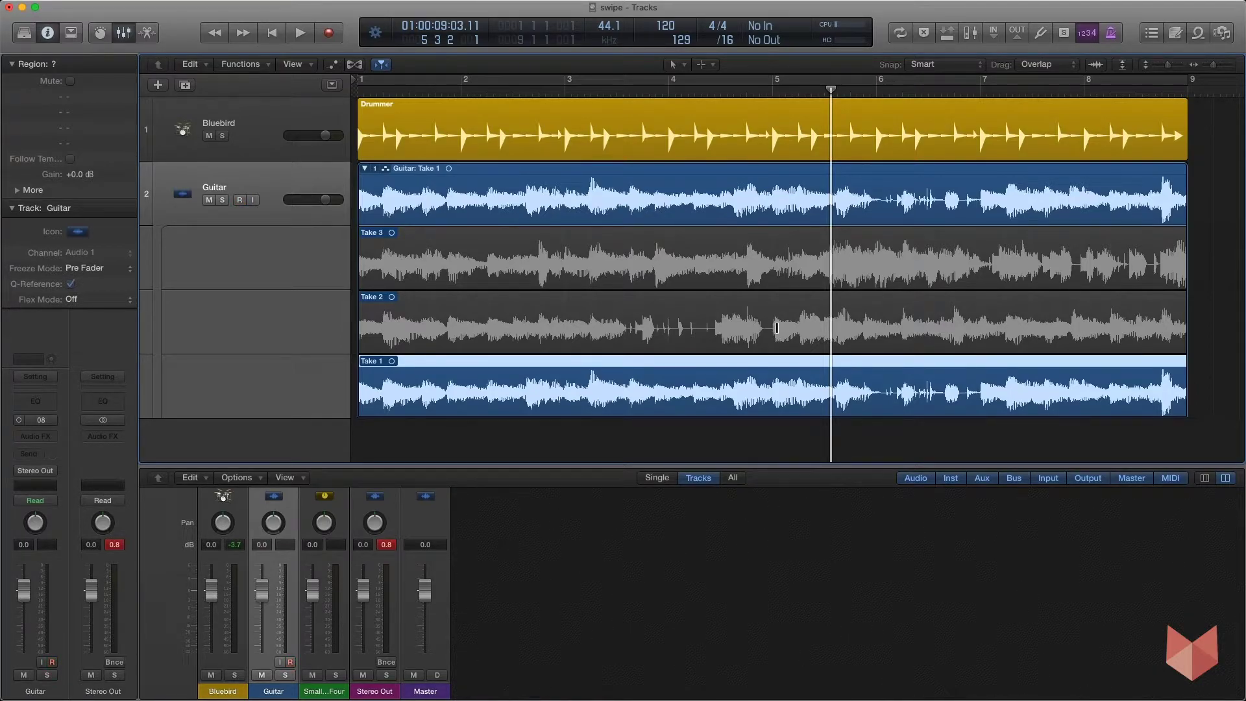
left_click_drag(694, 232, 1009, 433)
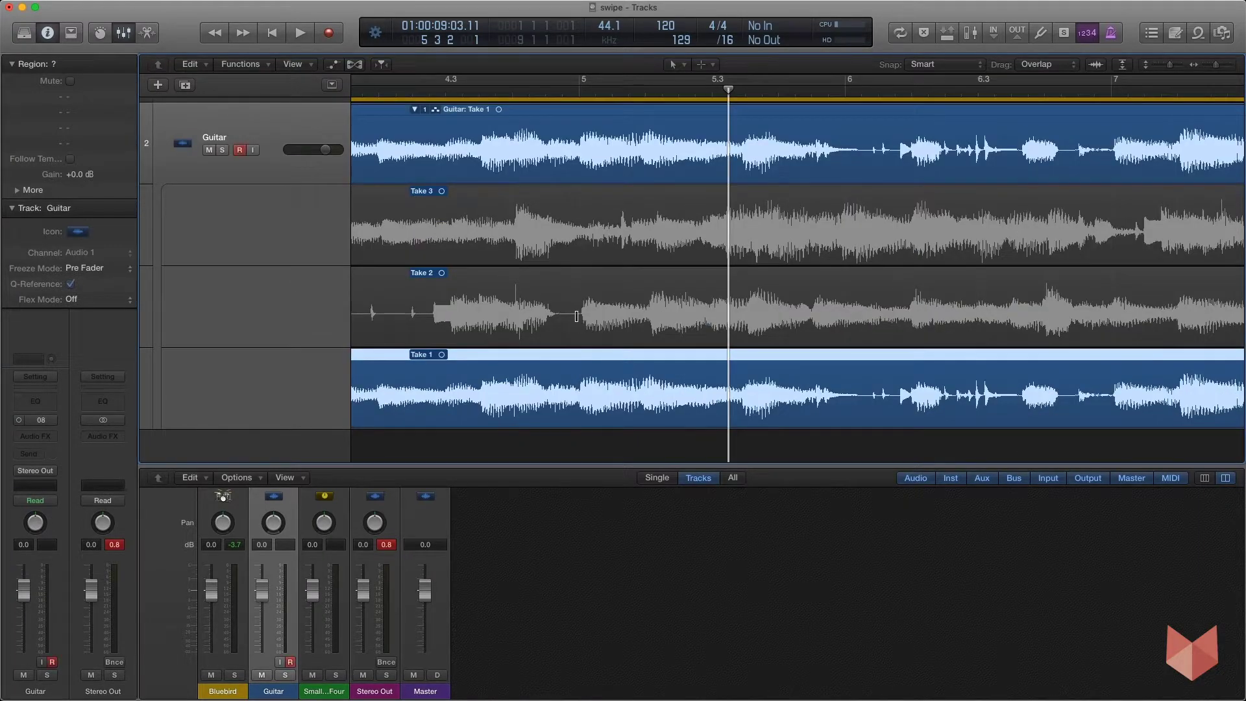
left_click_drag(581, 316, 1084, 313)
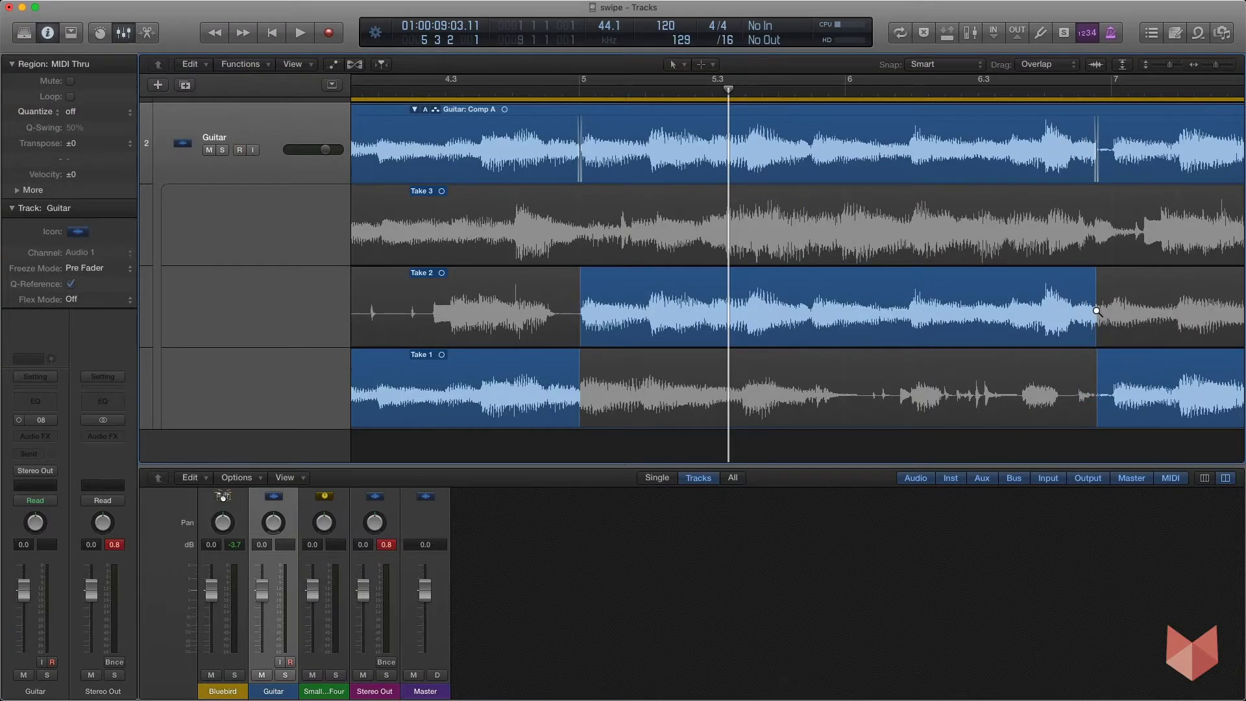
Extend the Take 2 section of the comp to the end of the take at bar 9
key("super+Left")
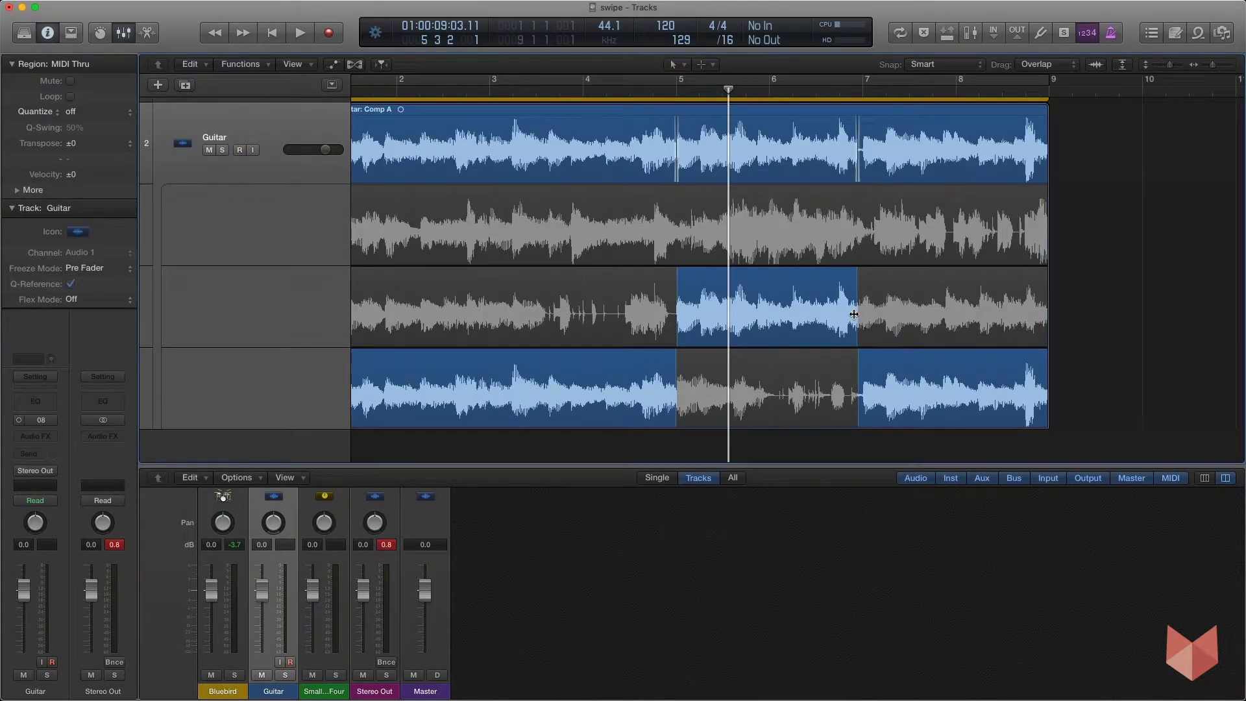
left_click_drag(855, 313, 1070, 322)
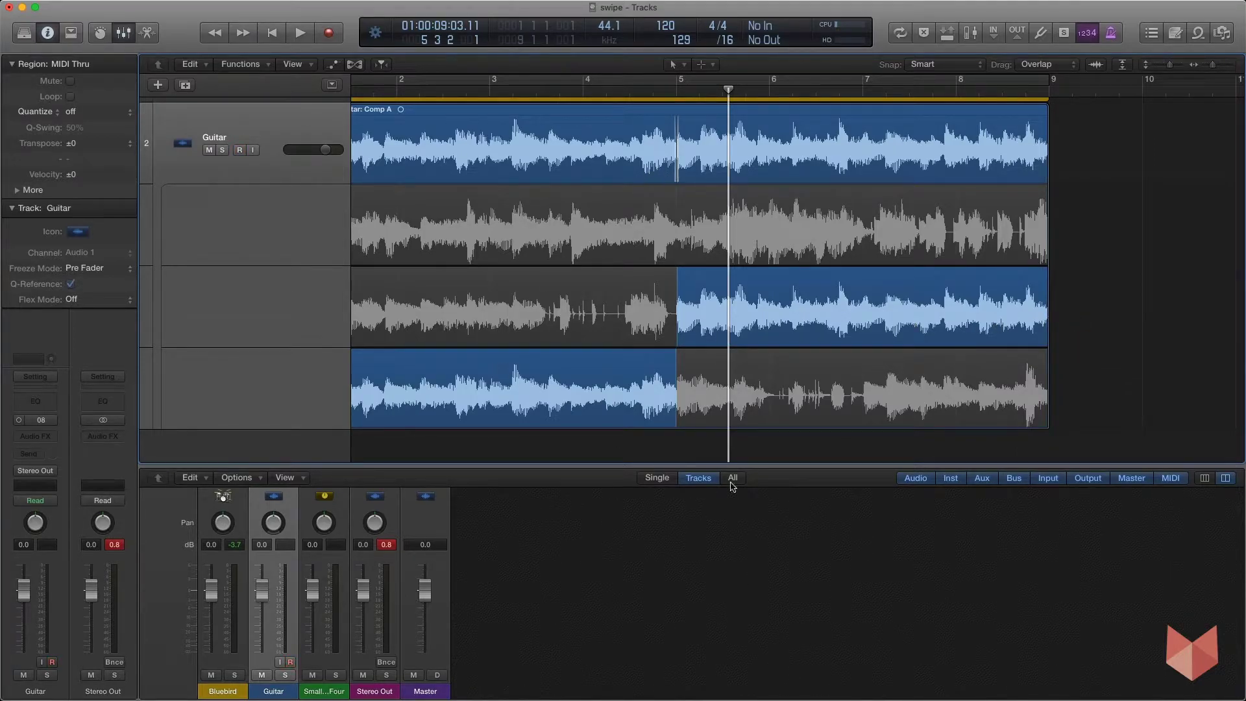
key("z")
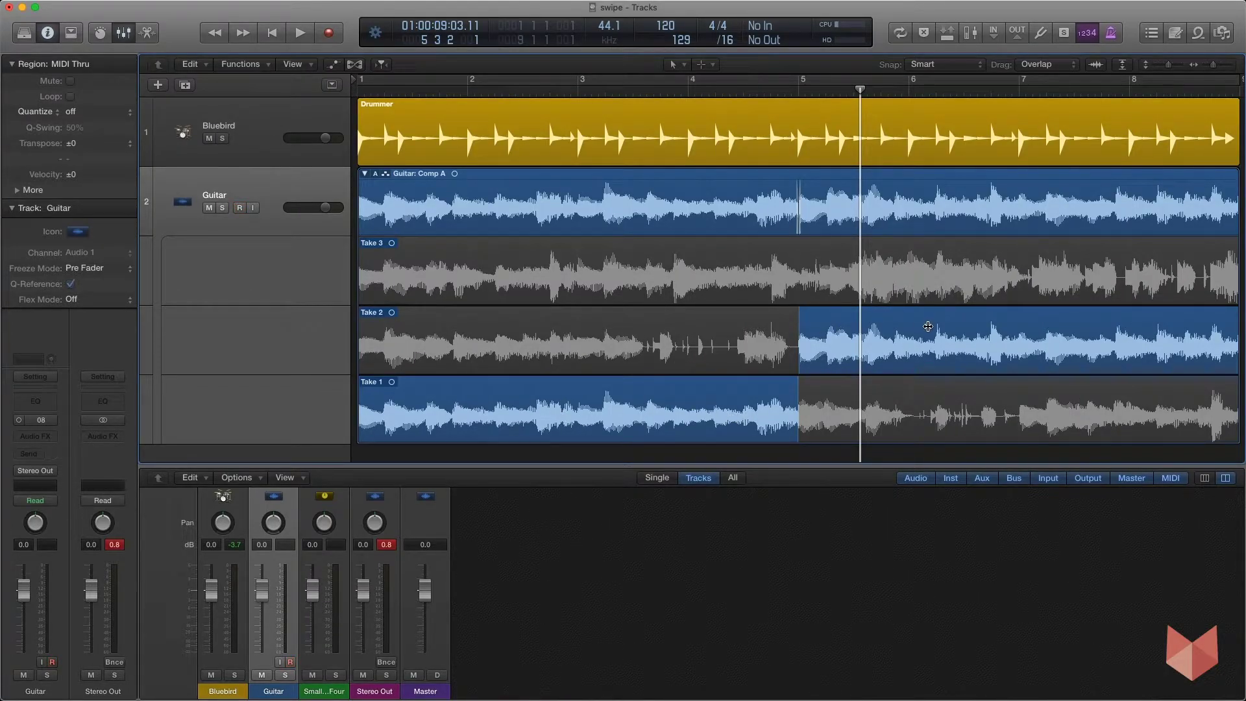
Listen to the guitar comp from bar 3 across the Take 1 to Take 2 transition, stopping just after bar 7
left_click(725, 93)
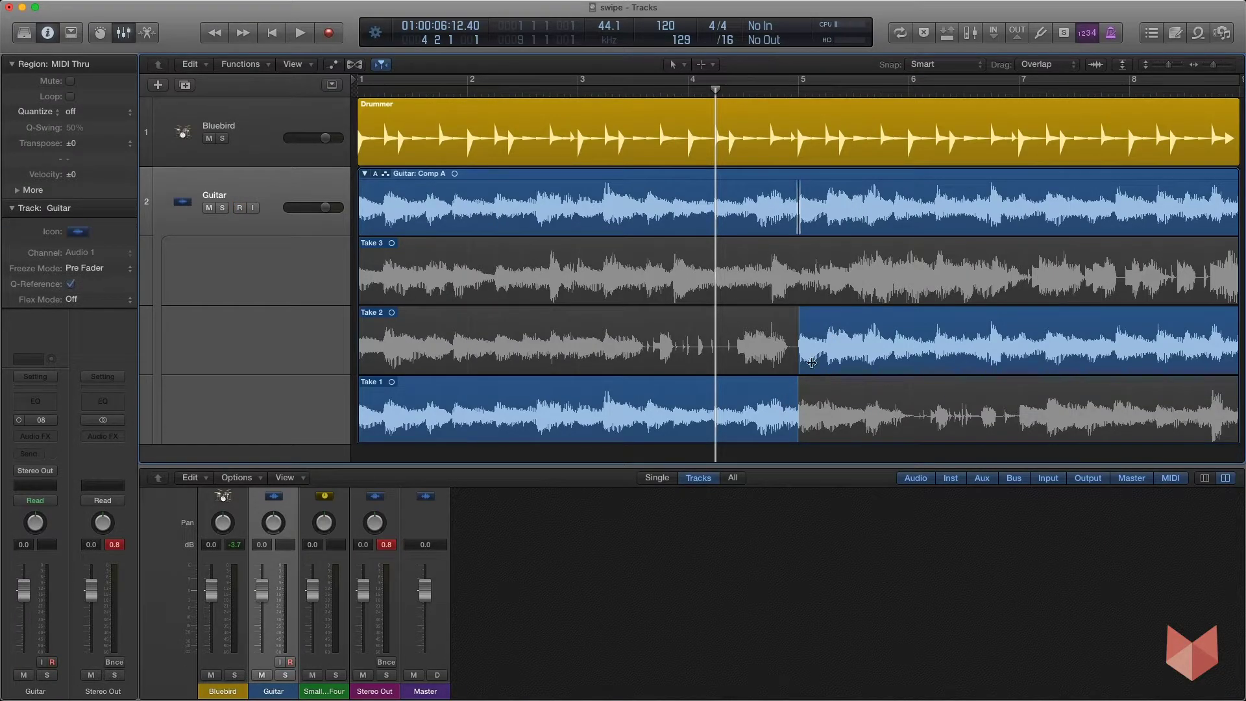
key("comma")
key("comma")
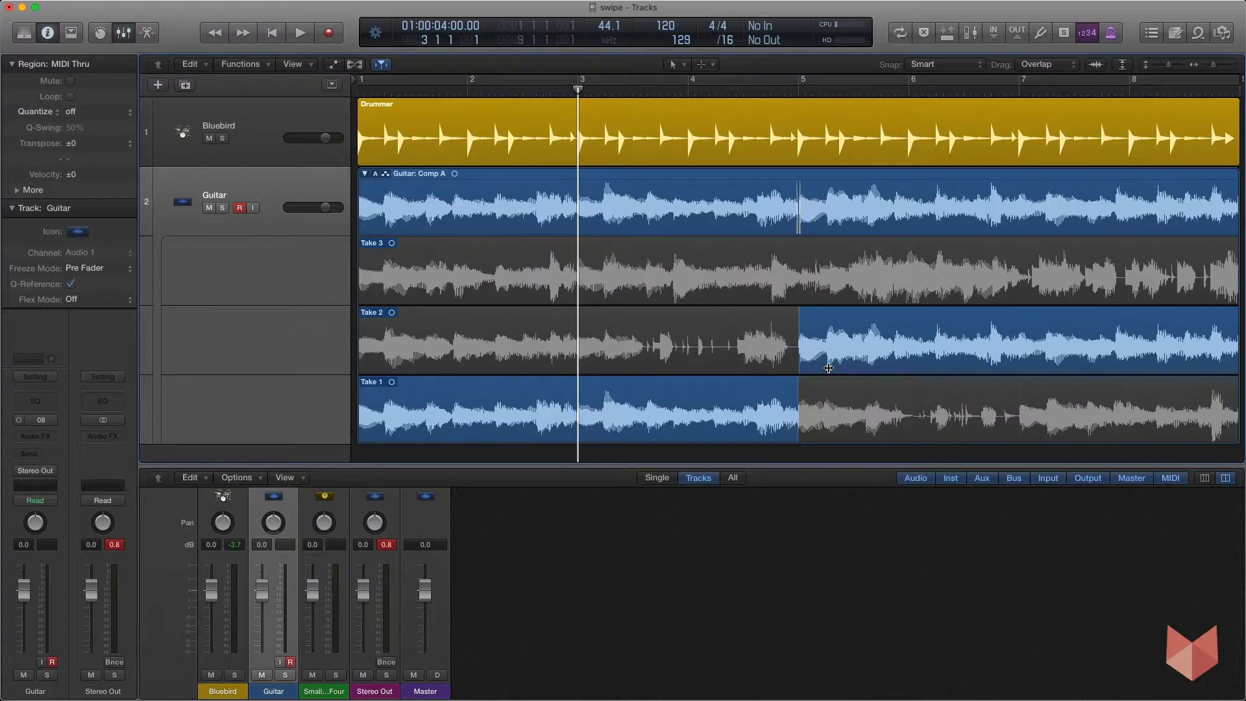
key("space")
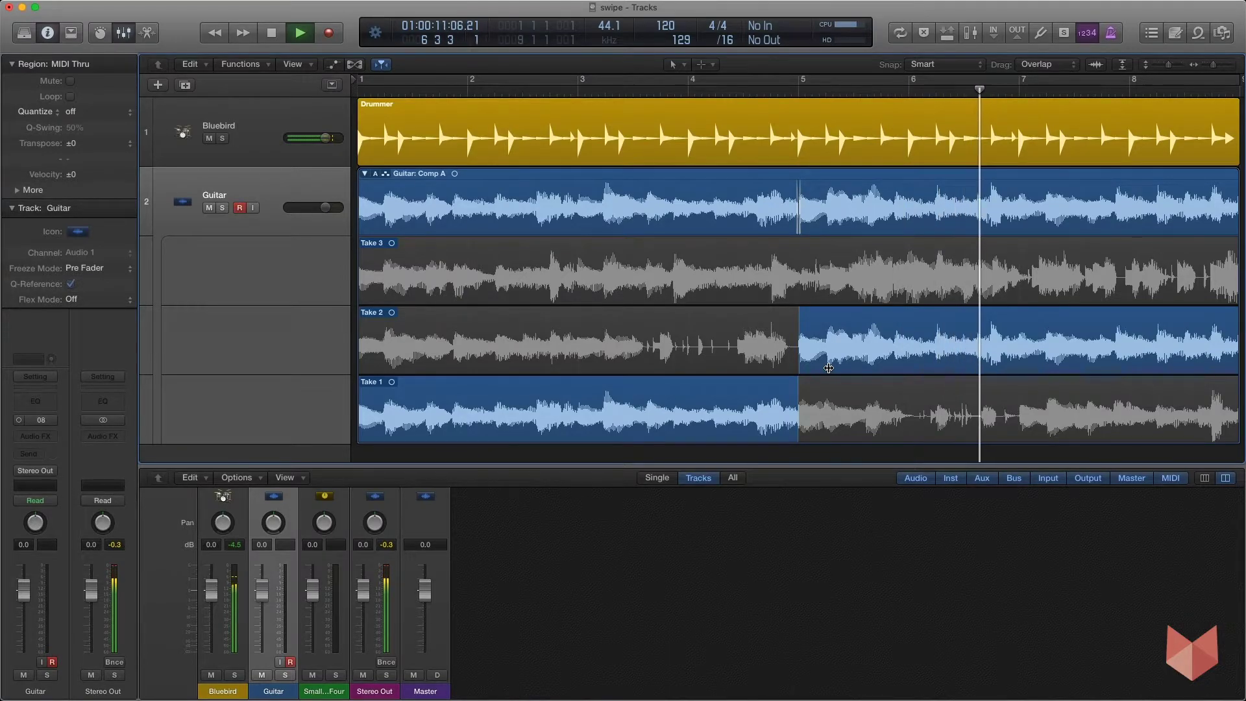
key("space")
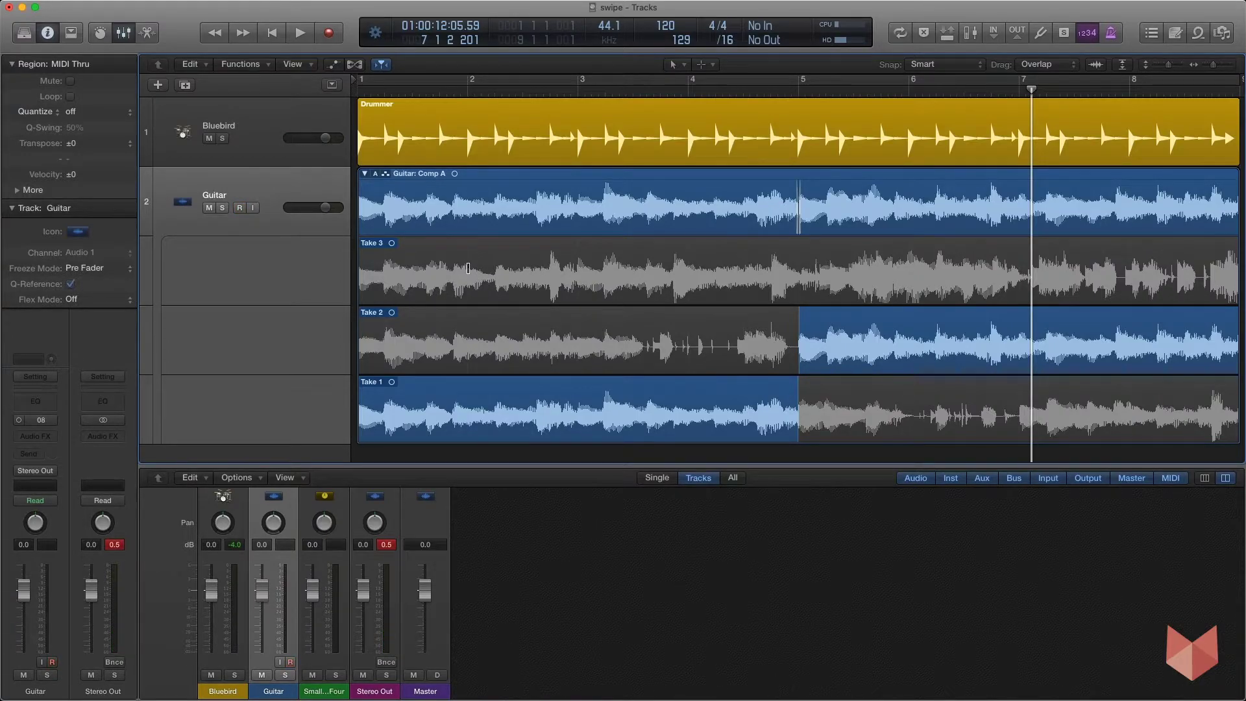
Swipe in Take 3 for the first bar of the guitar comp, from bar 1 to bar 2
left_click_drag(467, 268, 350, 279)
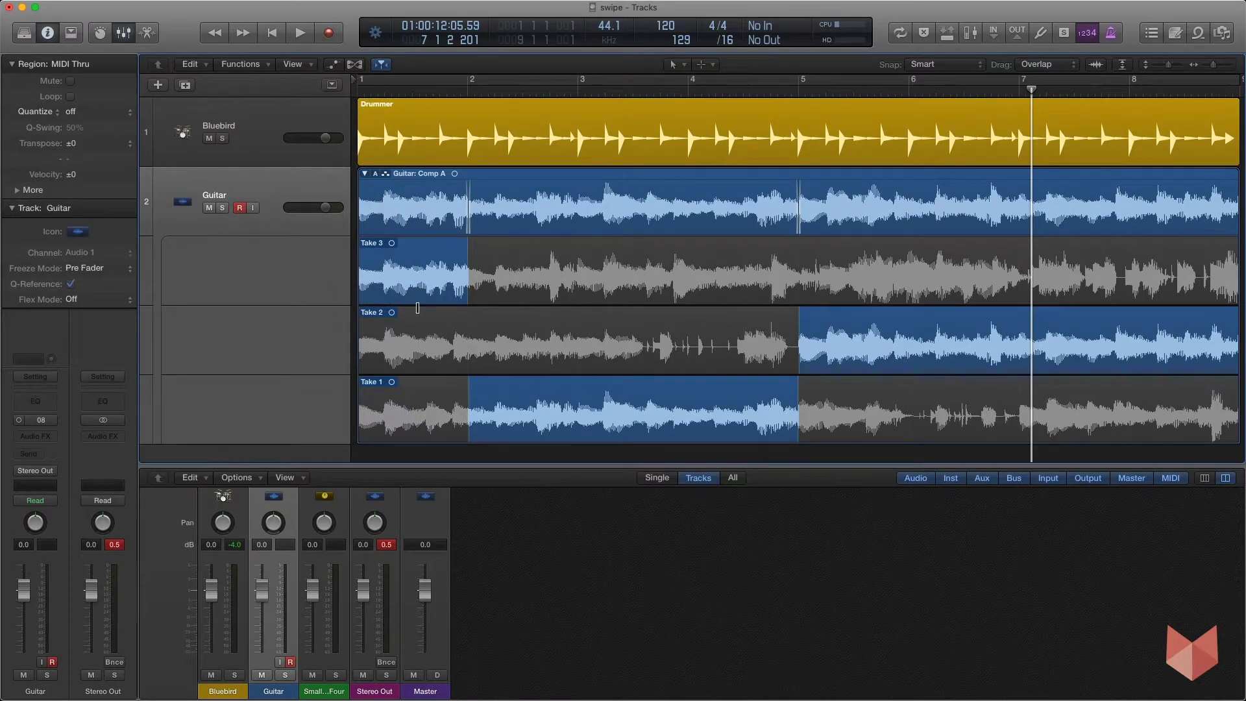
Listen to the guitar comp from the start of the project, stopping at bar 7
key("Return")
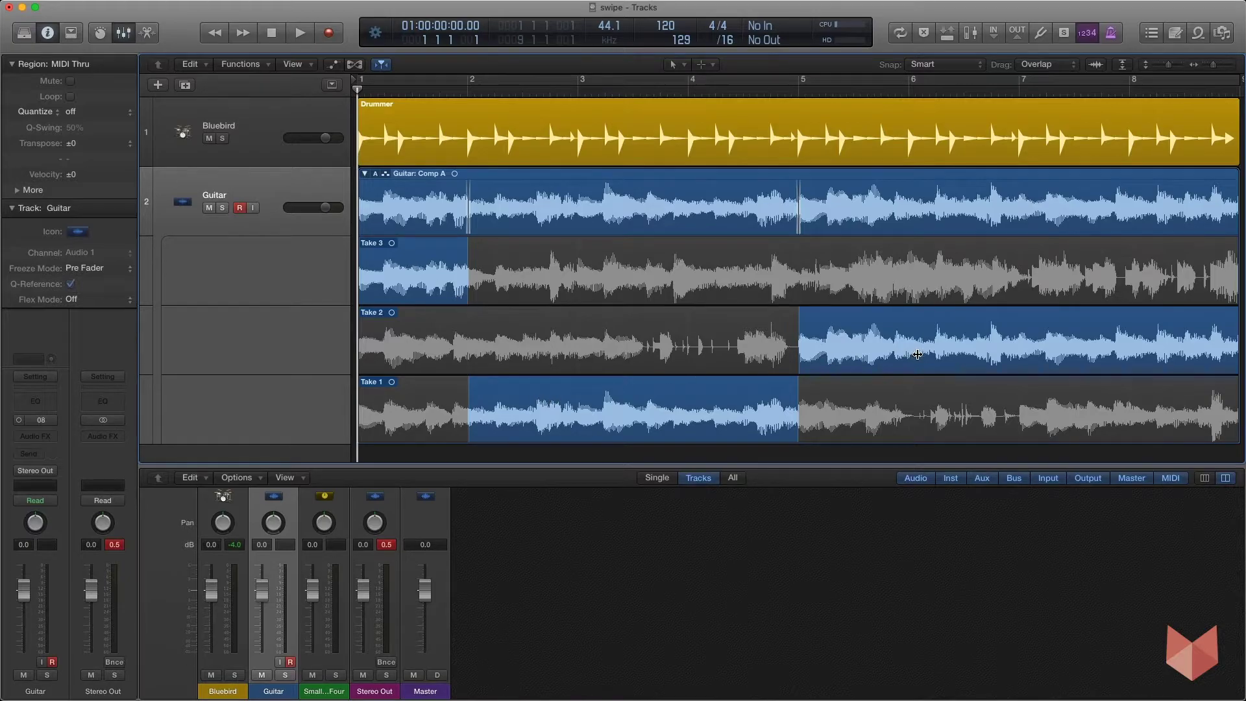
key("space")
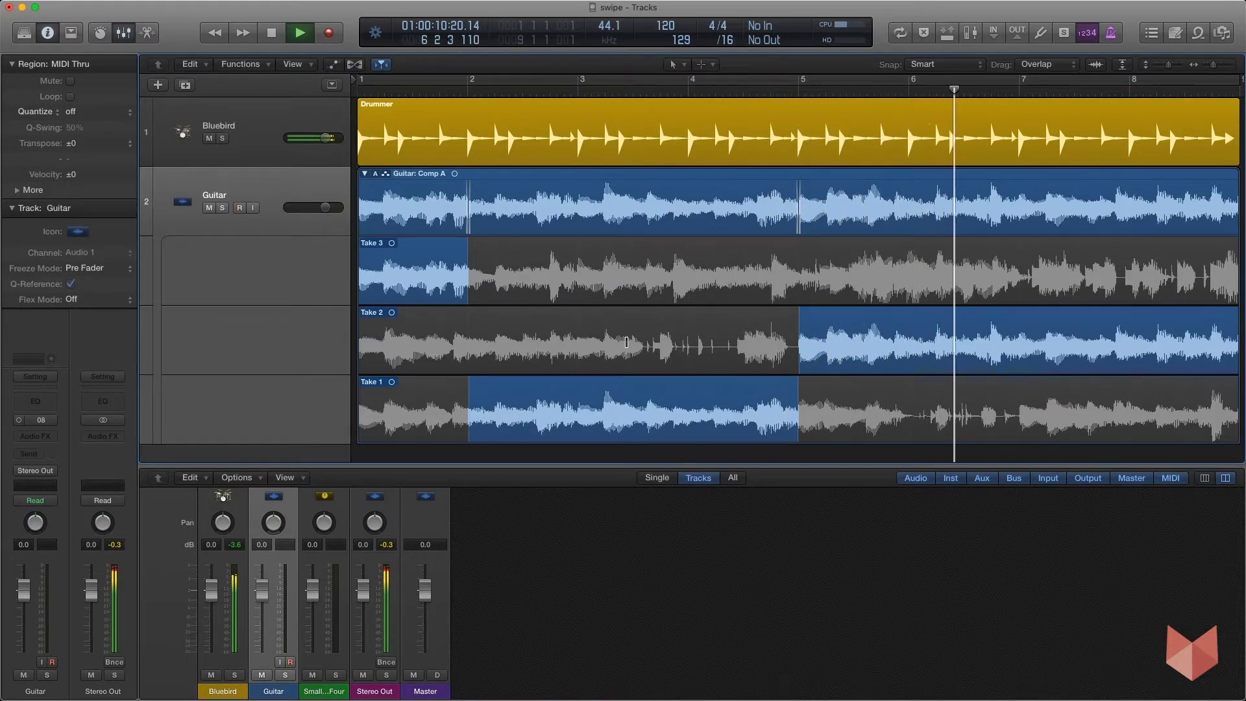
key("space")
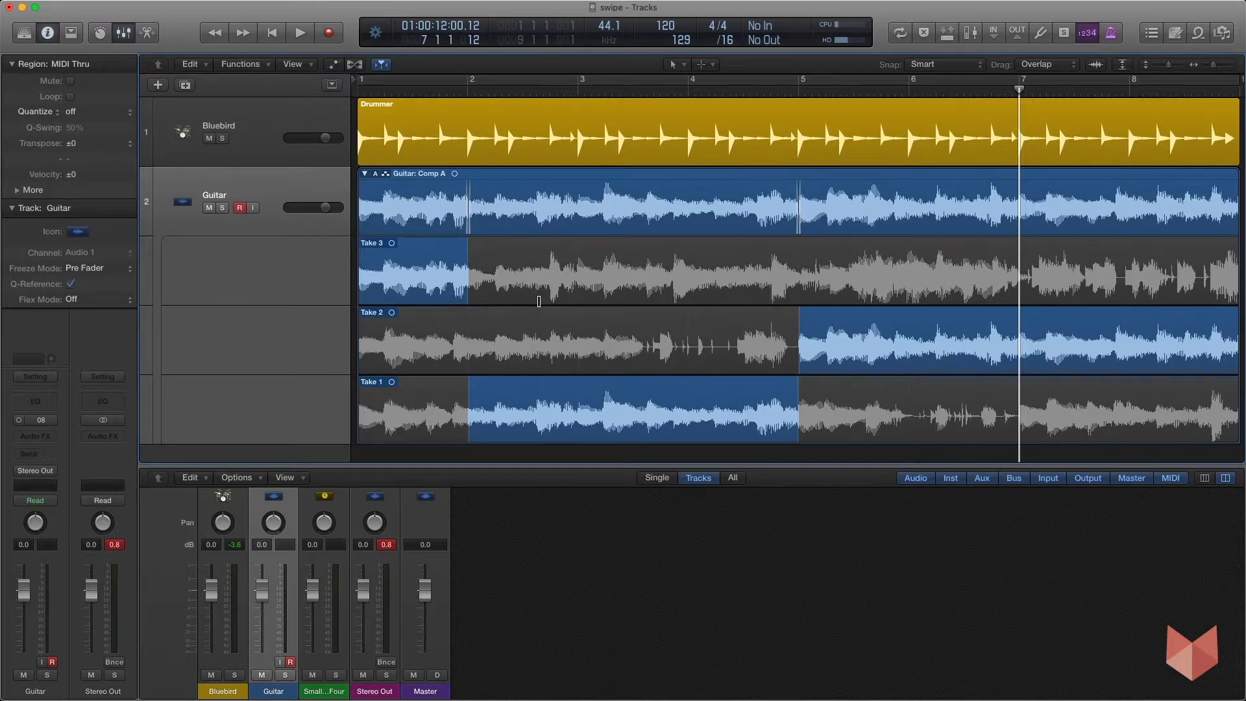
Move the end of Take 3's comp section near bar 2 slightly earlier, to the waveform's zero crossing, and return to the full overview
left_click_drag(454, 257, 537, 310)
left_click_drag(506, 260, 745, 367)
left_click_drag(475, 222, 756, 334)
left_click(593, 285)
left_click_drag(593, 285, 588, 283)
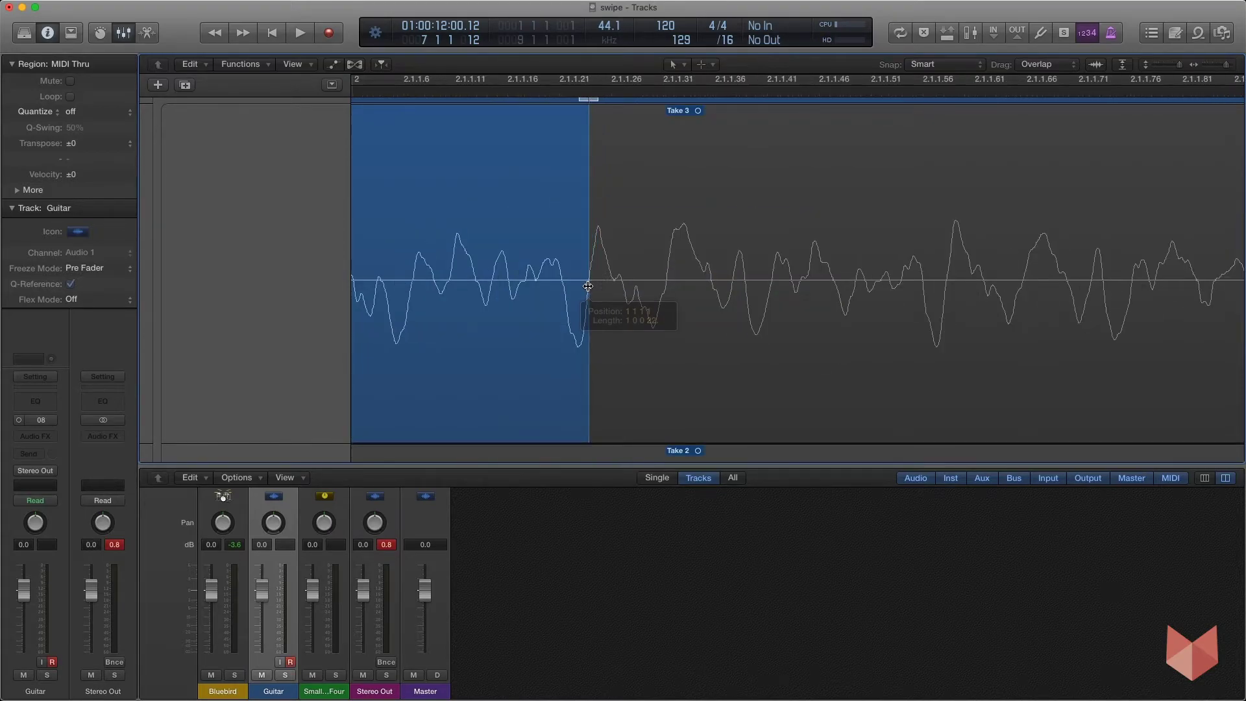
scroll(607, 406, "down", 5)
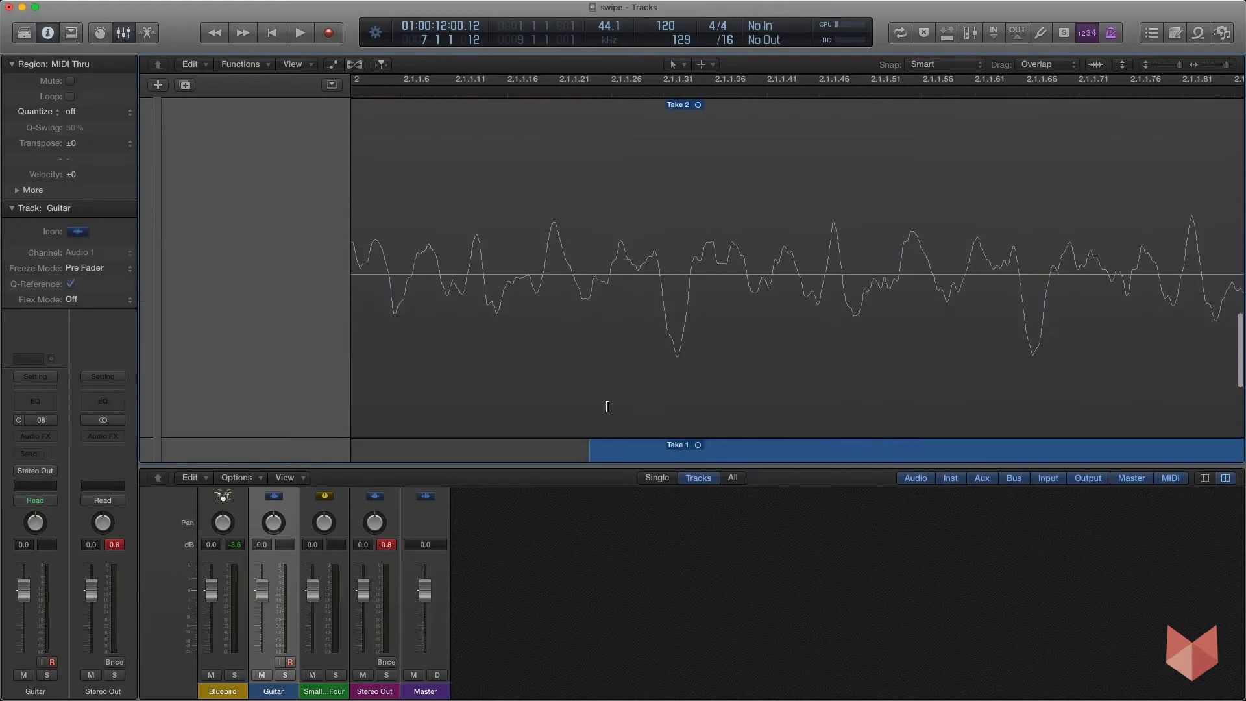
scroll(606, 407, "up", 6)
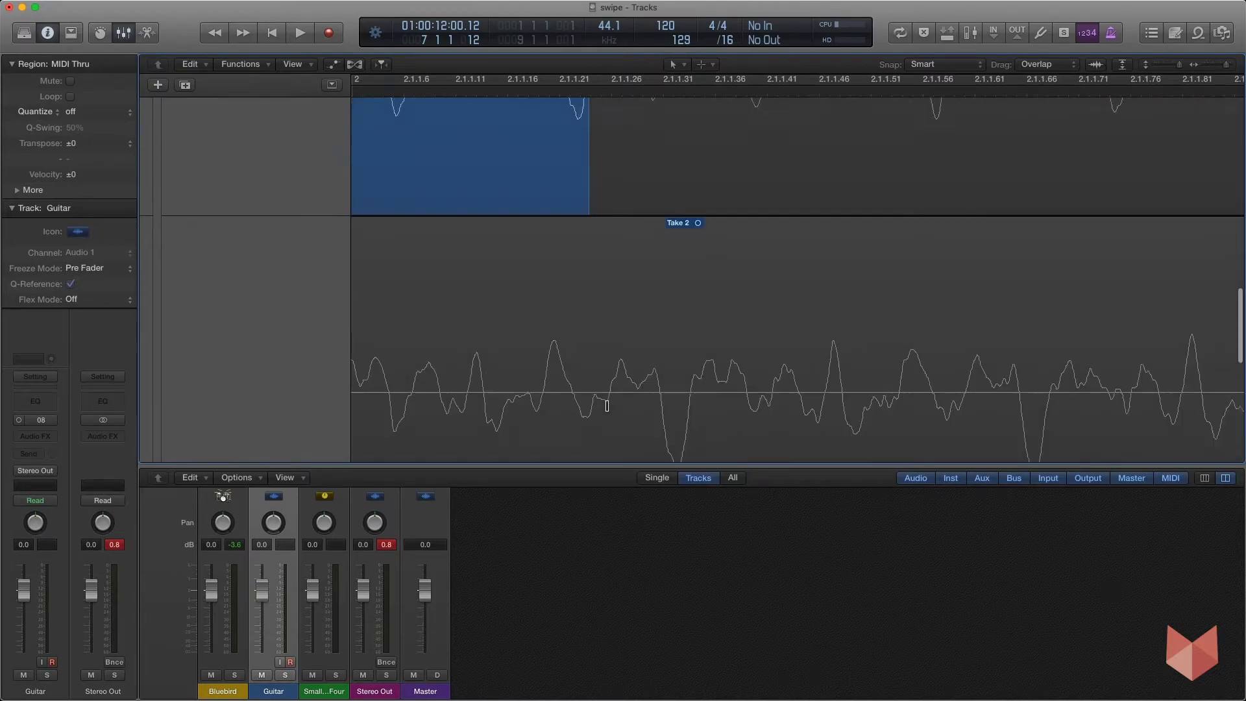
key("z")
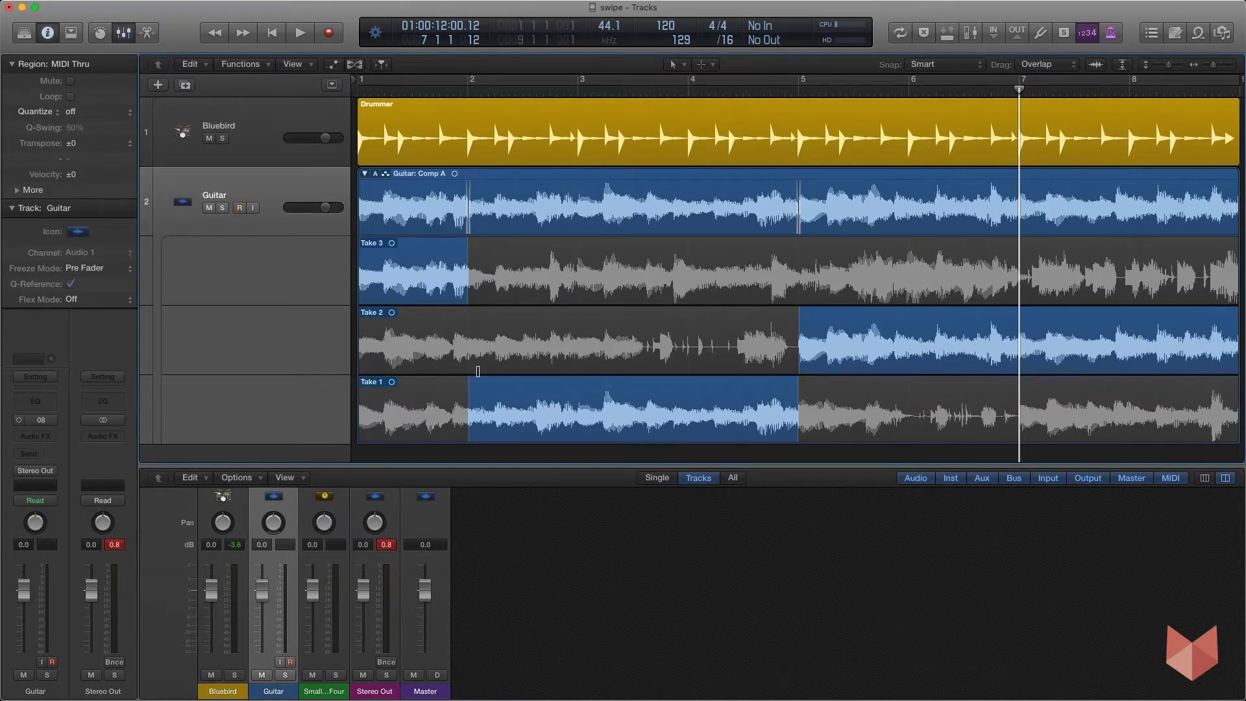
Collapse the guitar take folder so only its Comp A is shown
left_click(698, 178)
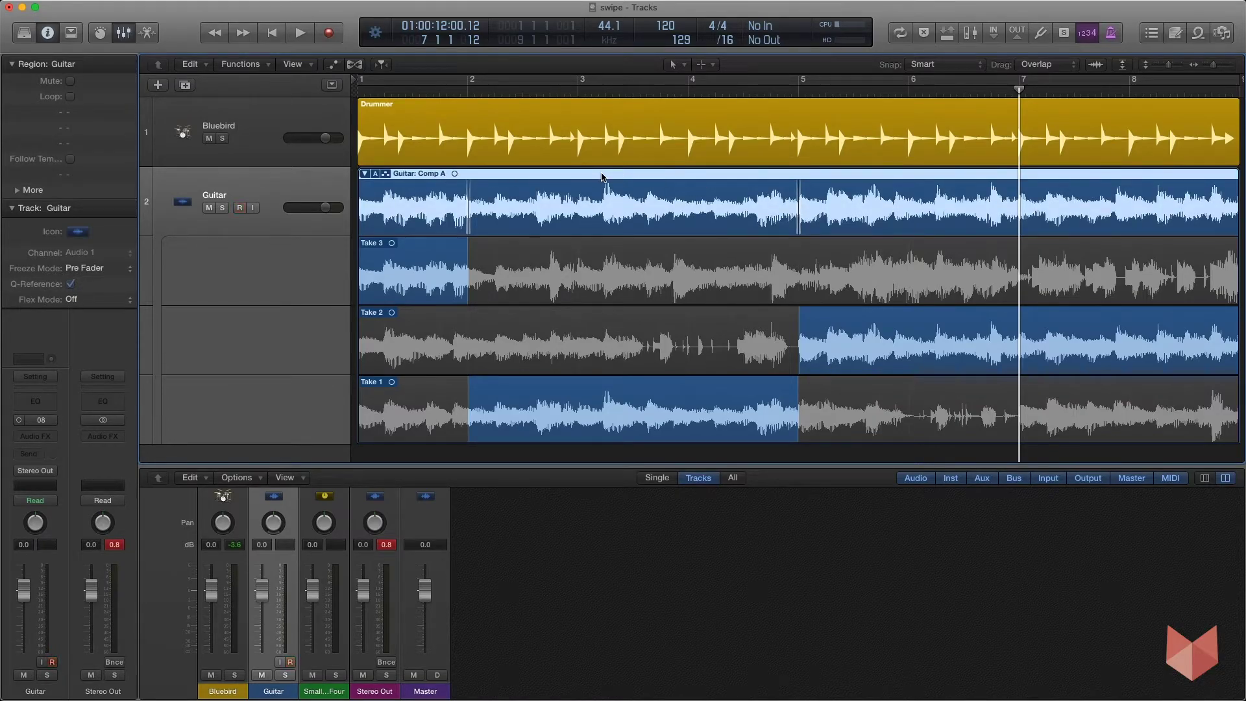
double_click(635, 177)
left_click(590, 319)
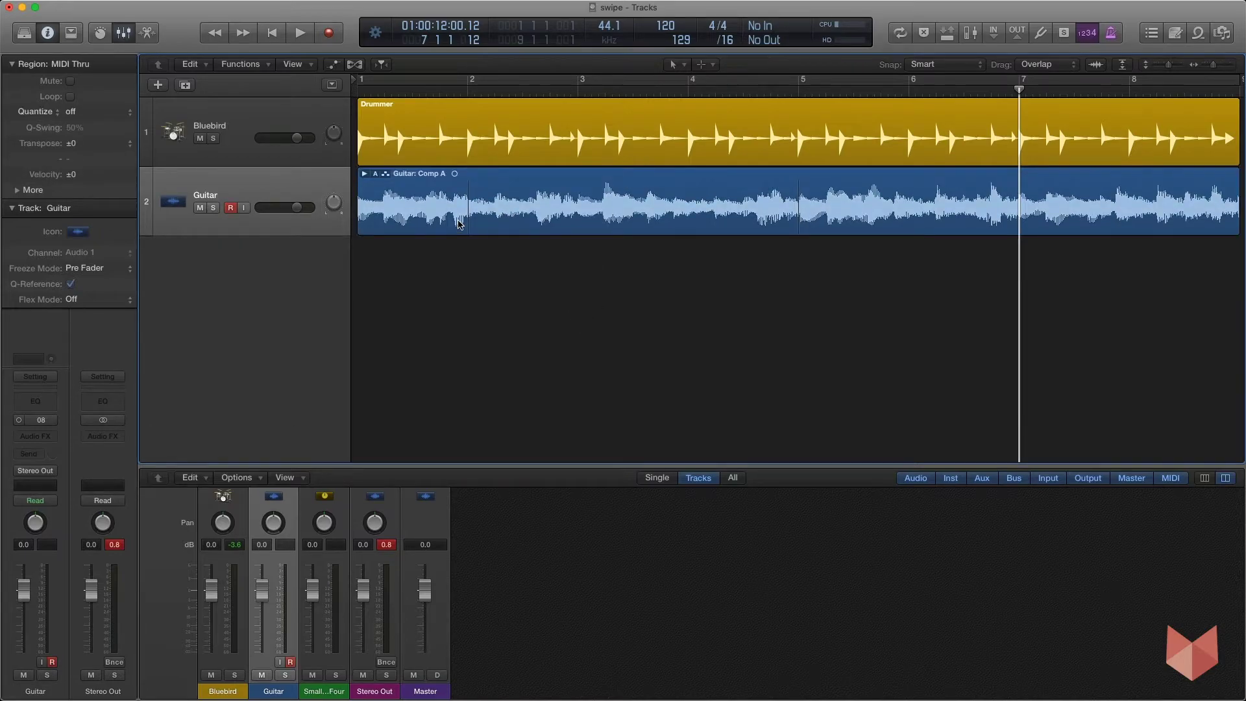
double_click(572, 178)
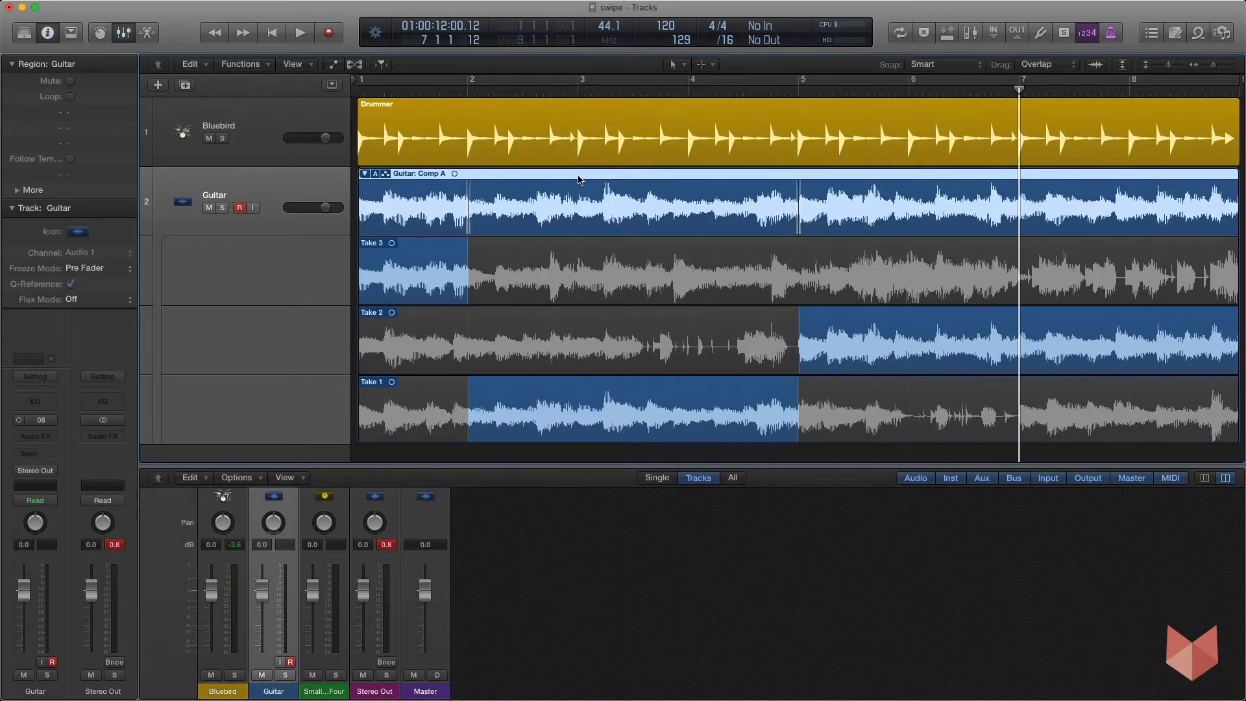
double_click(578, 176)
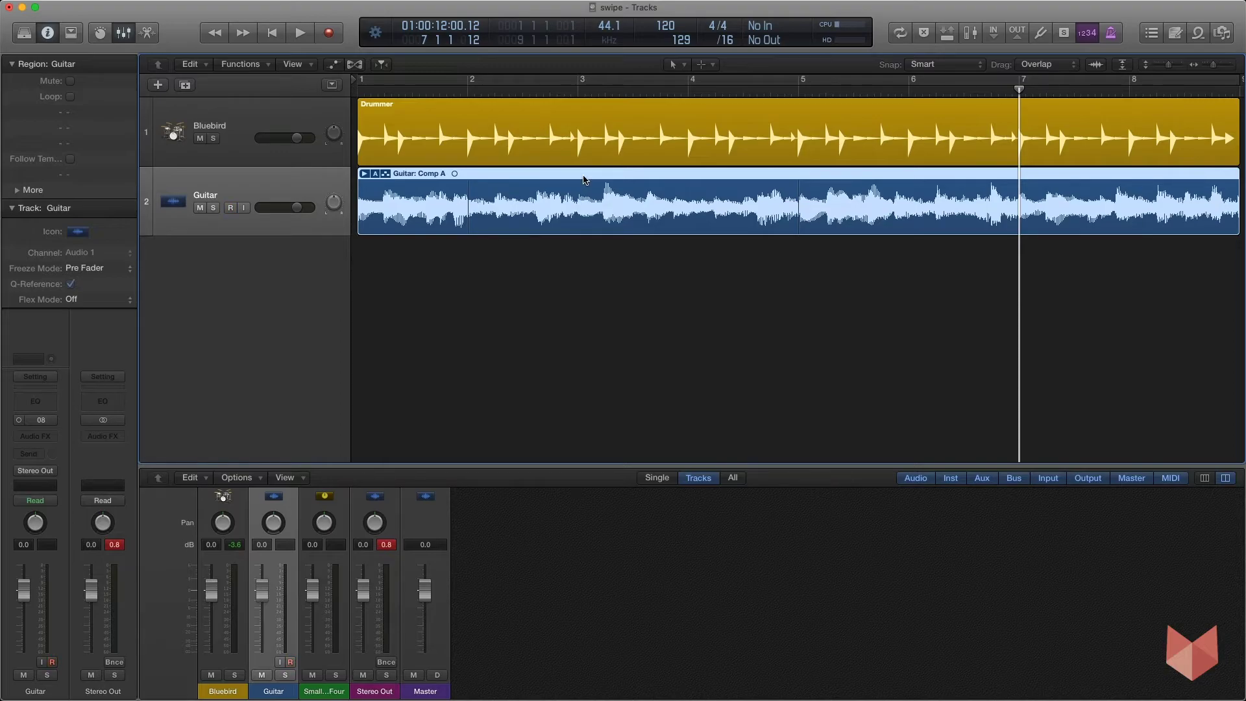
double_click(583, 179)
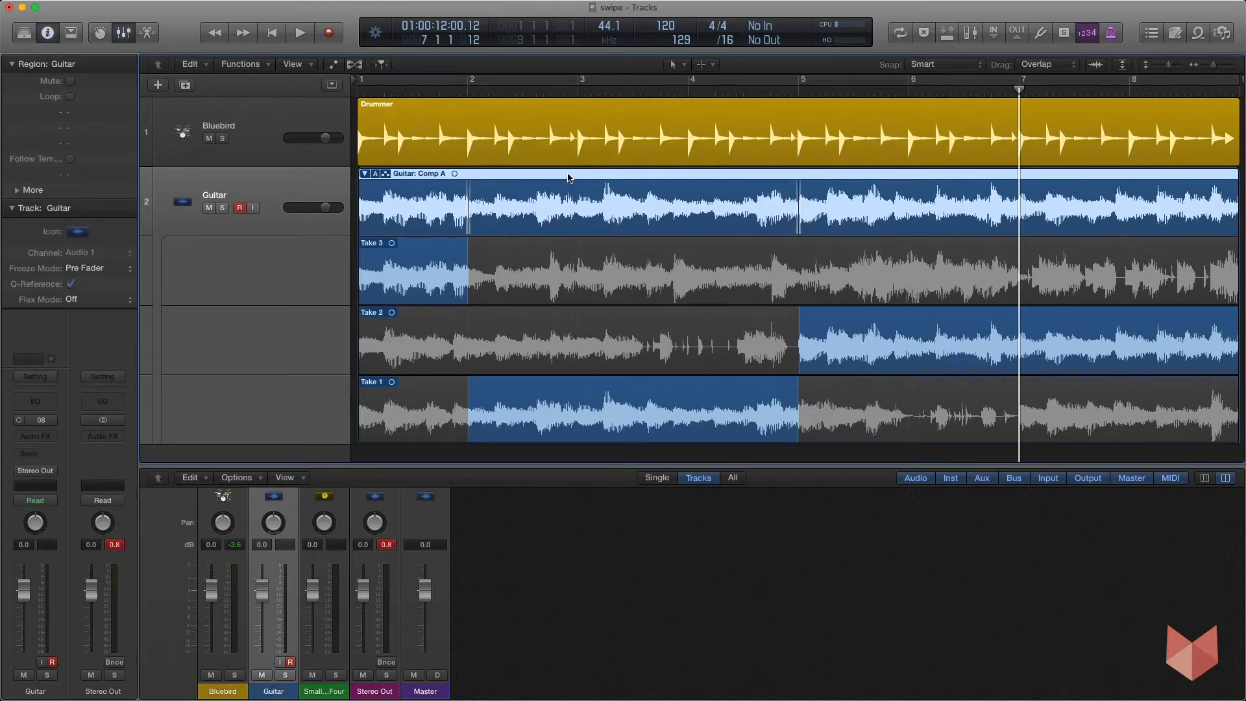
double_click(568, 177)
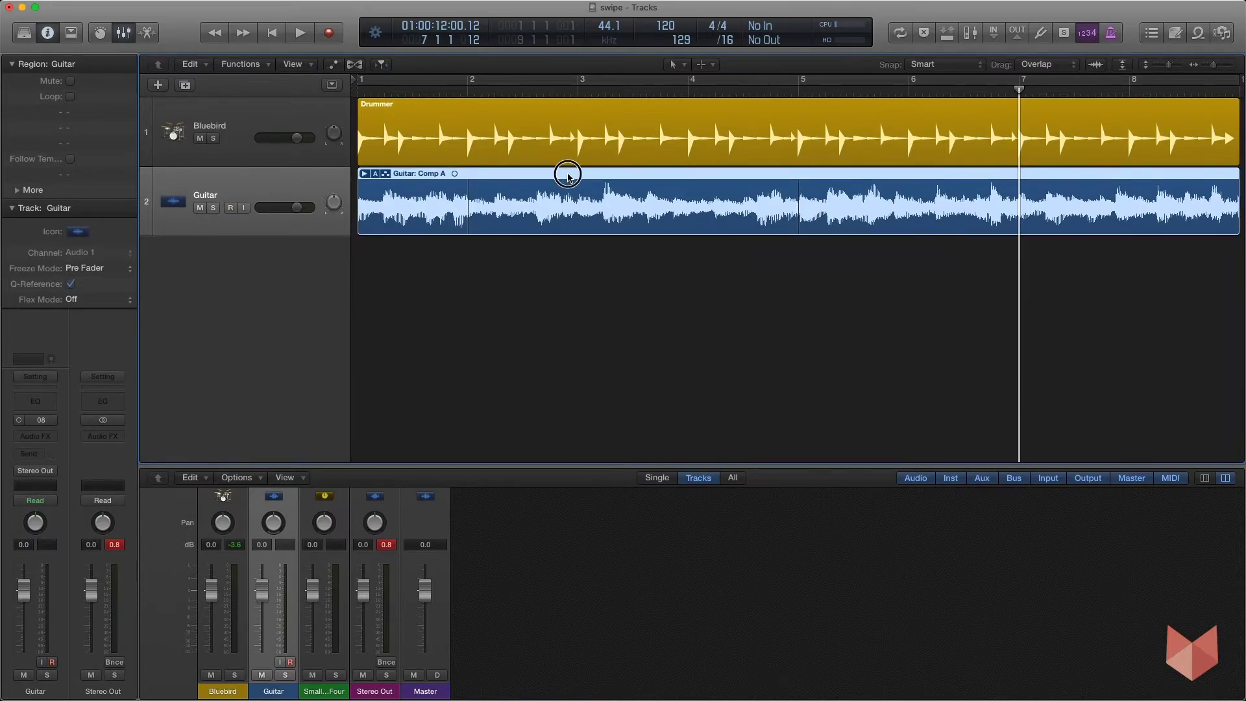
double_click(569, 178)
double_click(569, 177)
scroll(576, 325, "right", 12)
scroll(576, 325, "left", 12)
left_click_drag(552, 174, 395, 174)
double_click(484, 176)
double_click(496, 176)
Export the active guitar comp to a new track
left_click(375, 176)
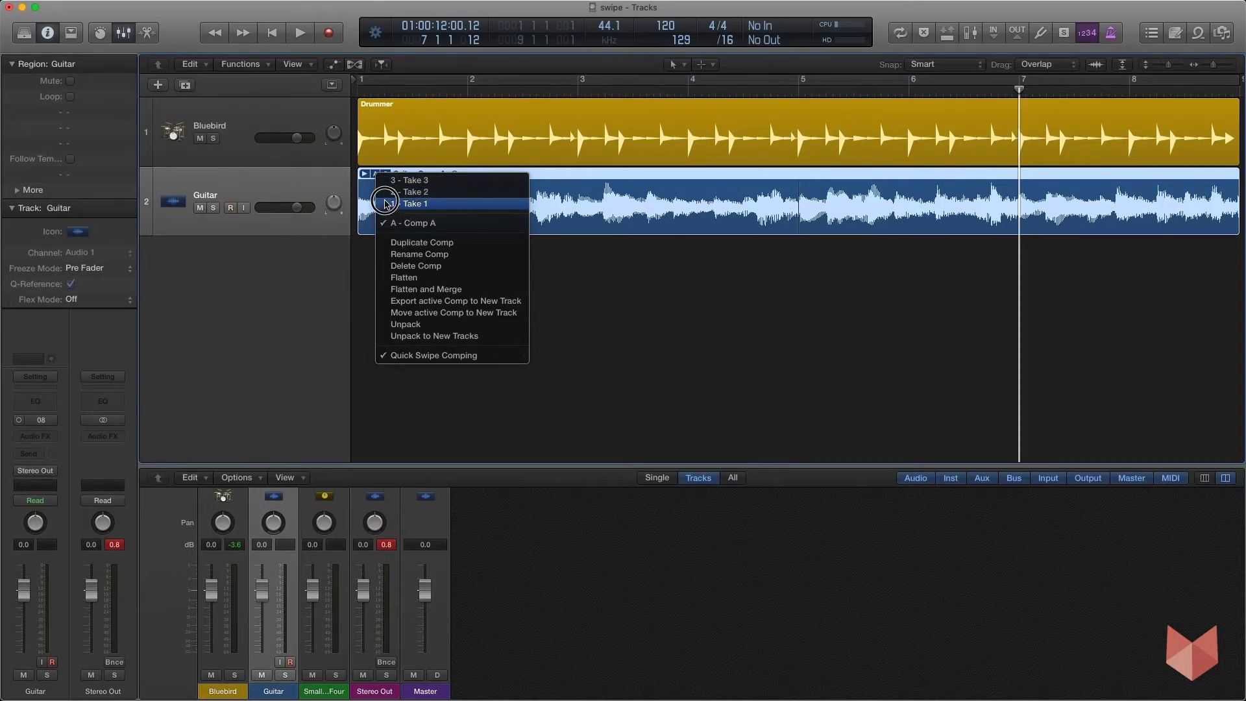
left_click(632, 195)
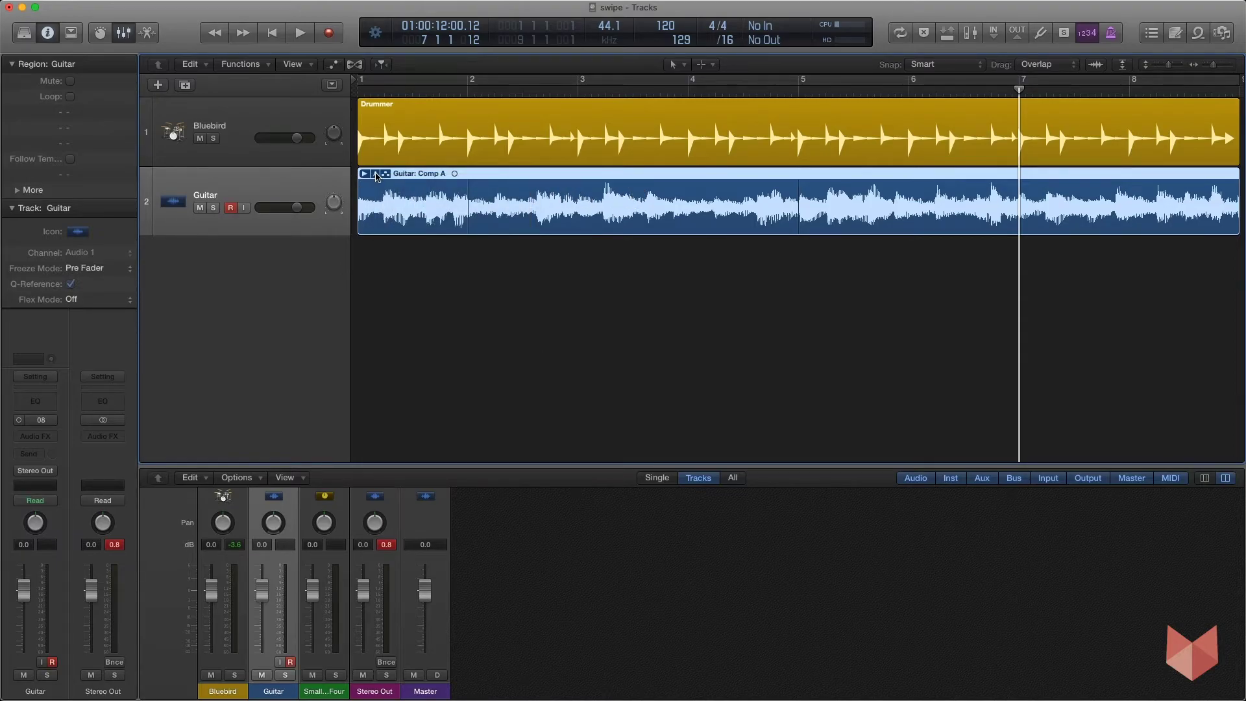
left_click(375, 174)
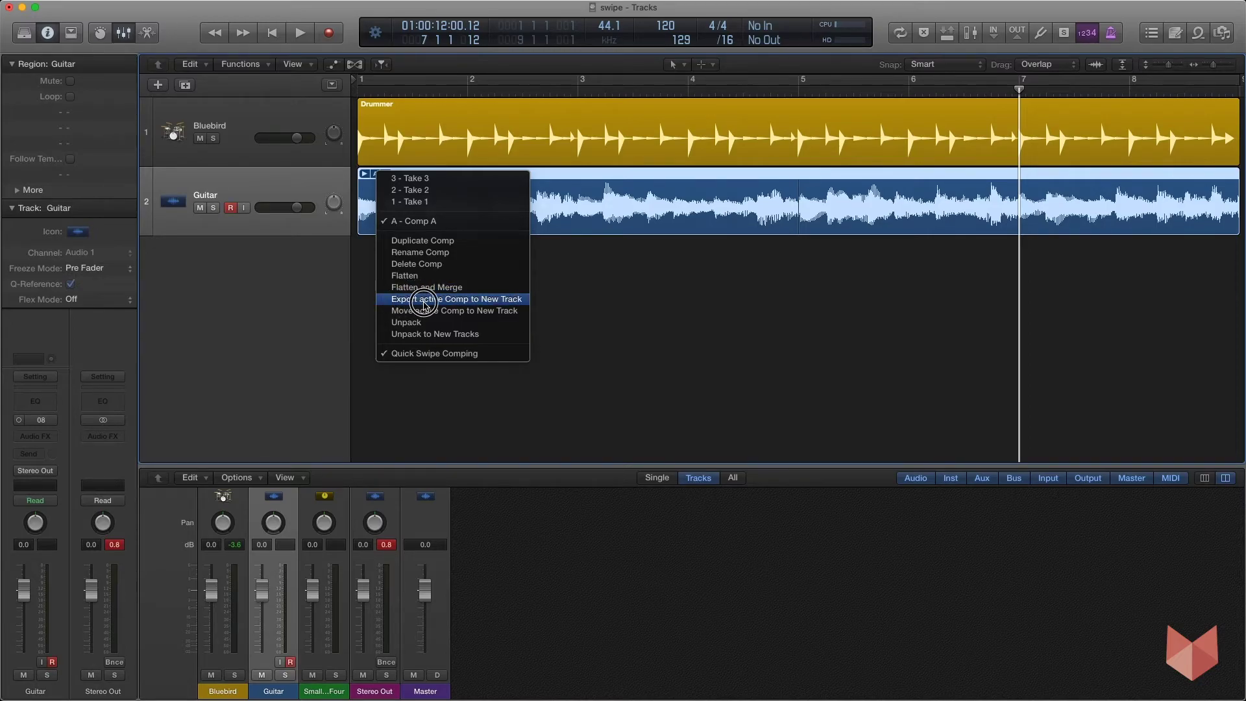
left_click(423, 305)
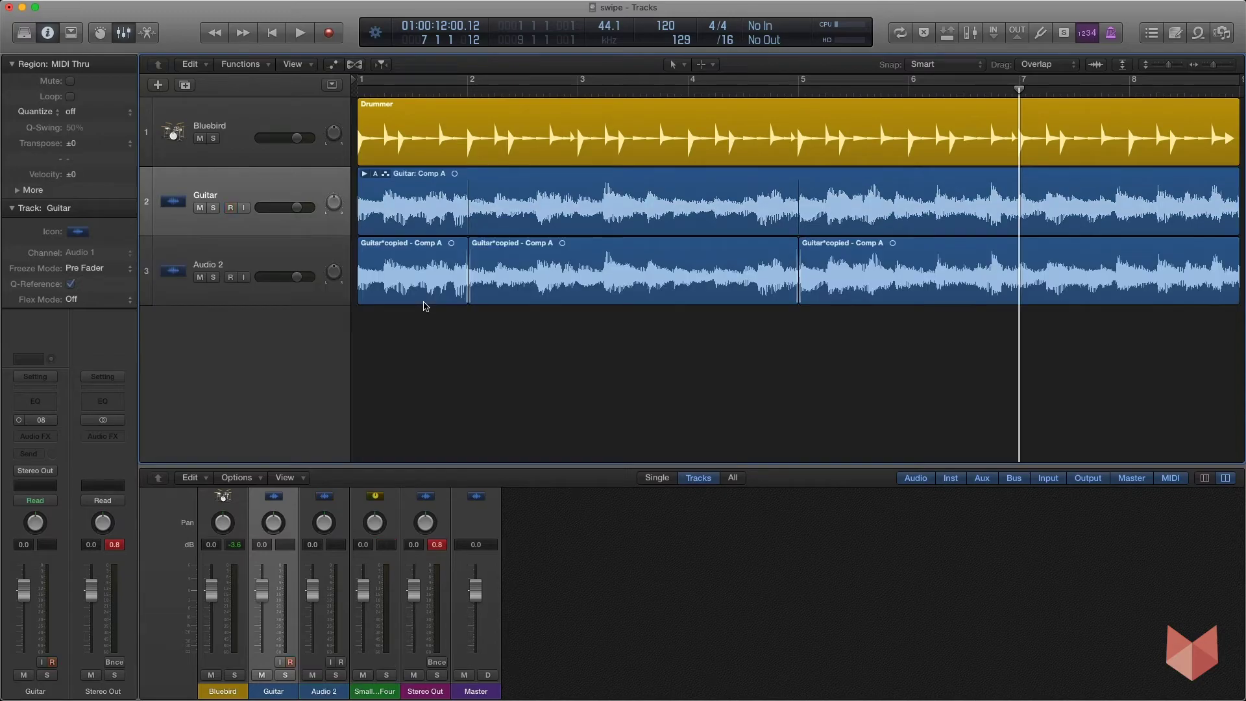
Compare the guitar take folder with the exported copy and check the Audio 2 channel strip in the mixer
double_click(506, 178)
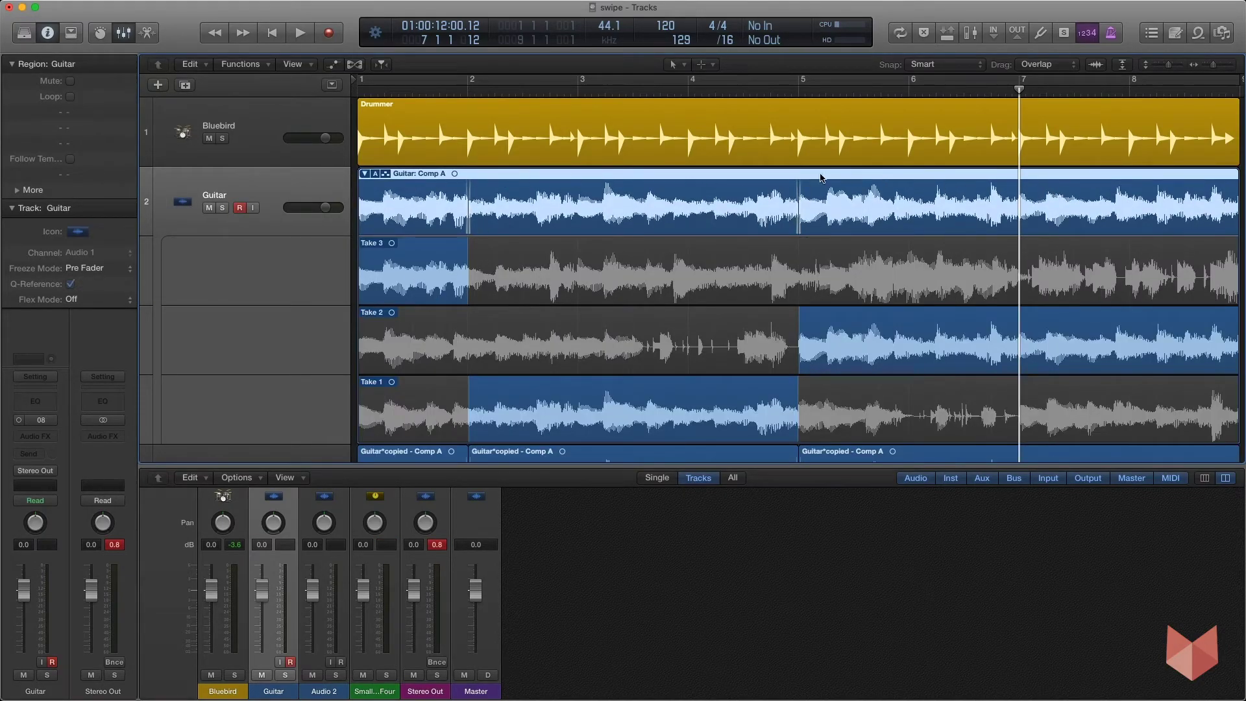
double_click(629, 174)
left_click(237, 251)
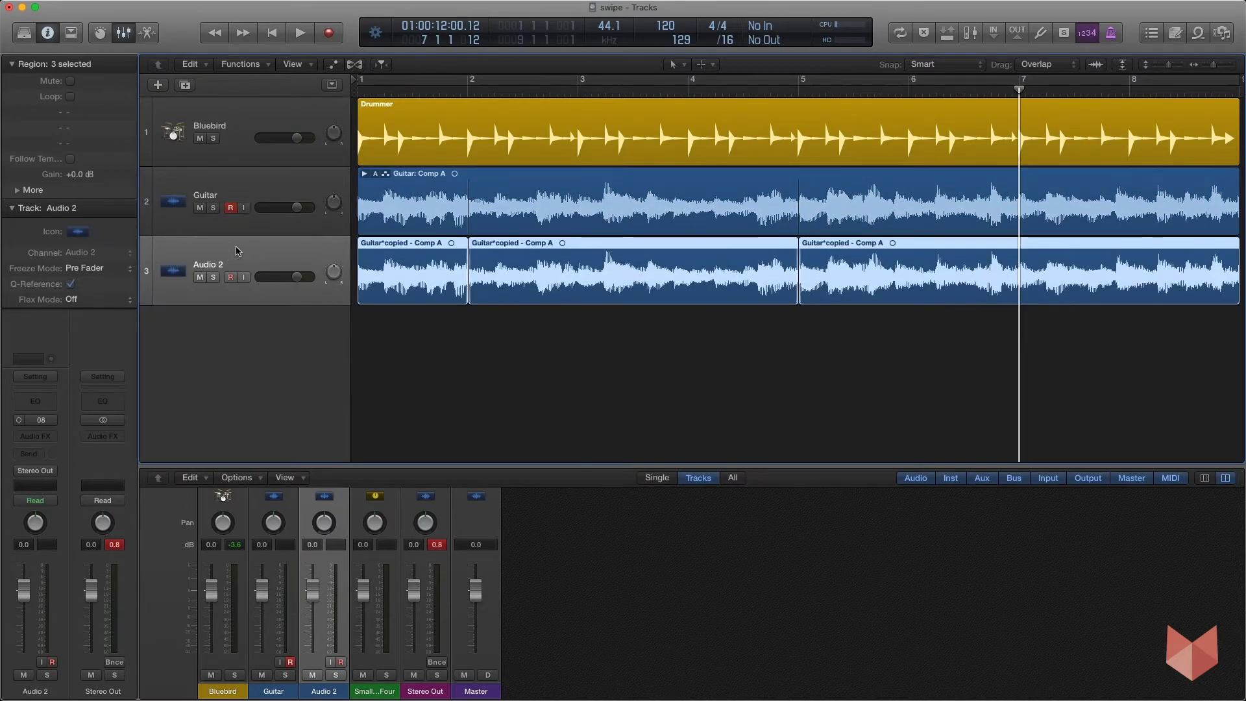
scroll(329, 592, "up", 3)
scroll(329, 592, "up", 5)
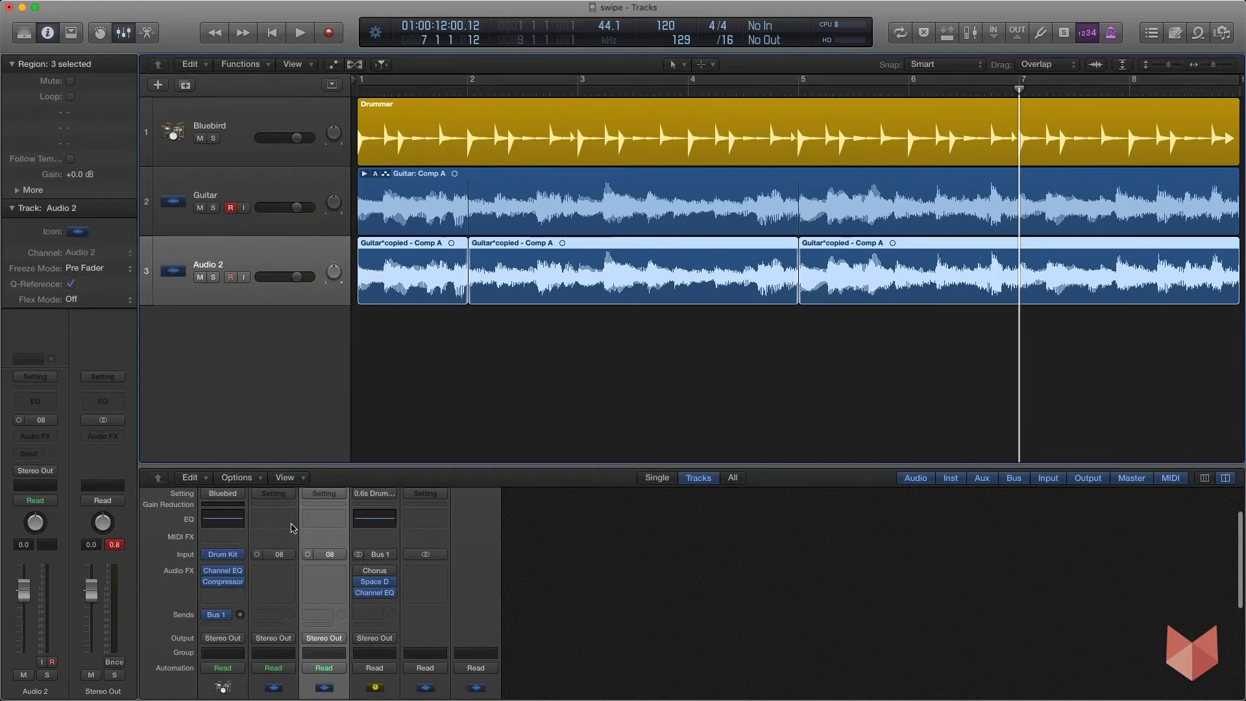
scroll(324, 552, "down", 8)
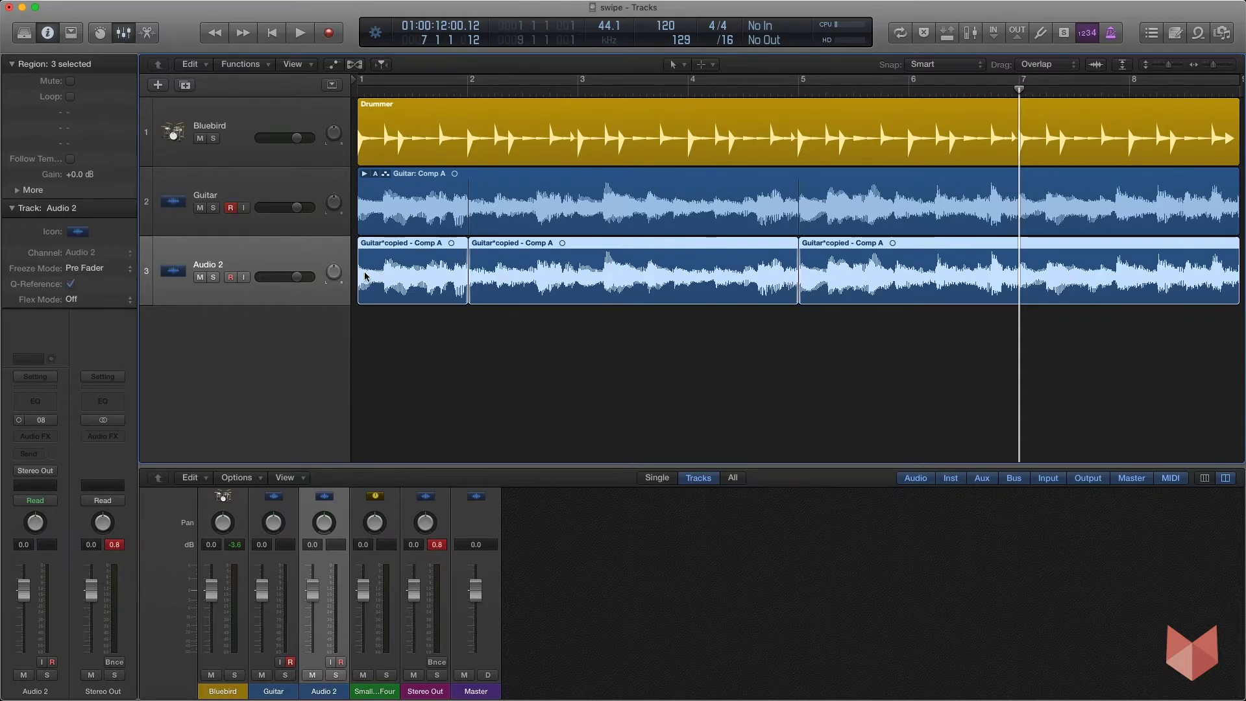
left_click(473, 333)
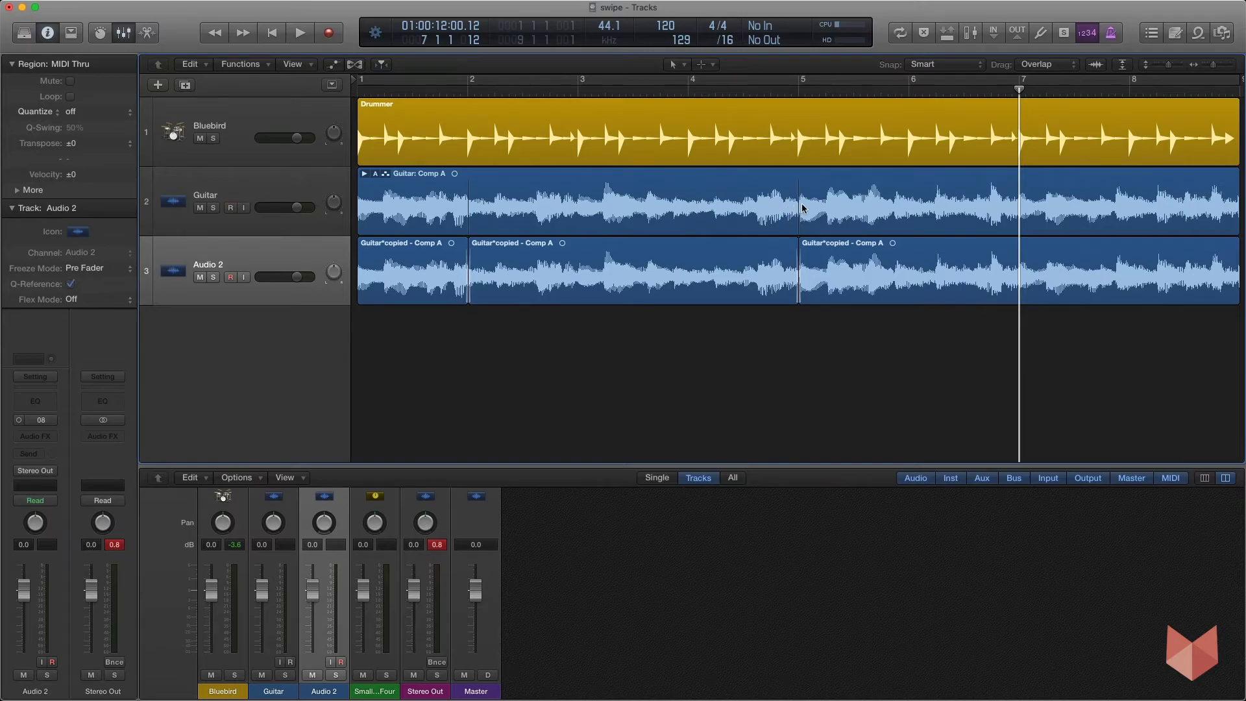
Try extending the first copied comp region on Audio 2 to just before bar 3, and undo the region edits
left_click(809, 318)
left_click_drag(808, 317, 389, 333)
left_click(465, 335)
left_click_drag(472, 297, 558, 295)
left_click(466, 297)
left_click_drag(465, 296, 567, 296)
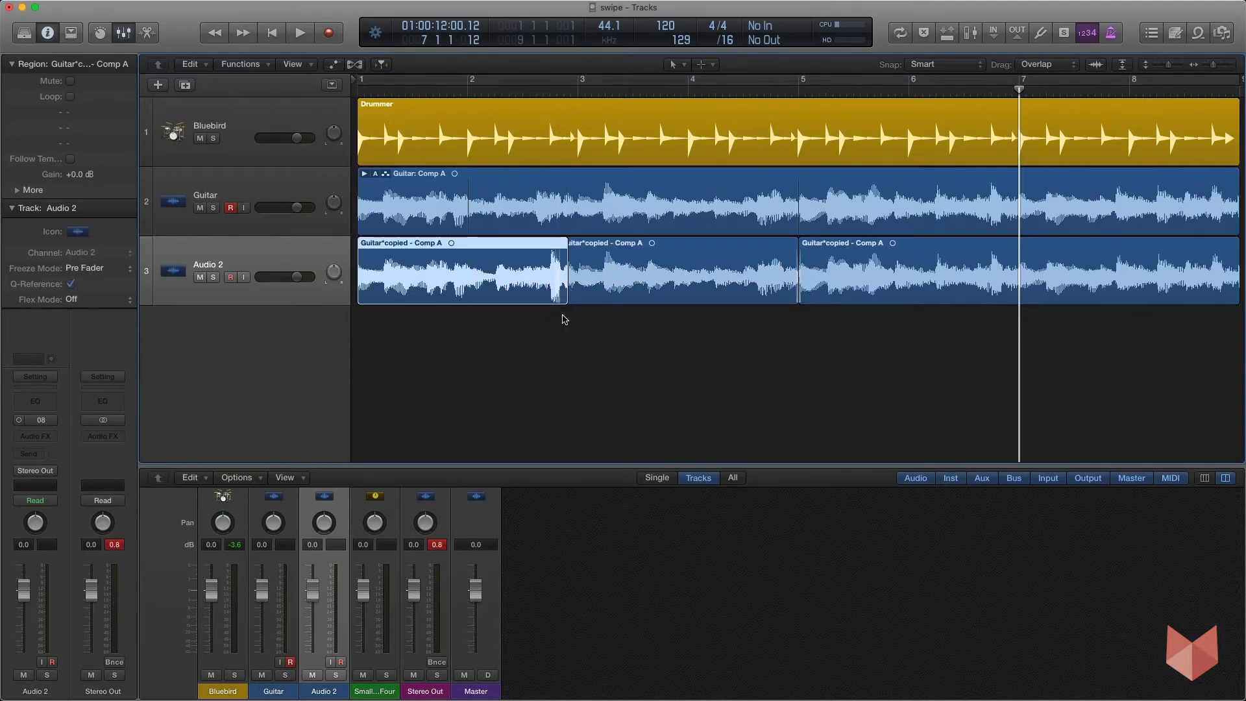
key("super+z")
key("super+z")
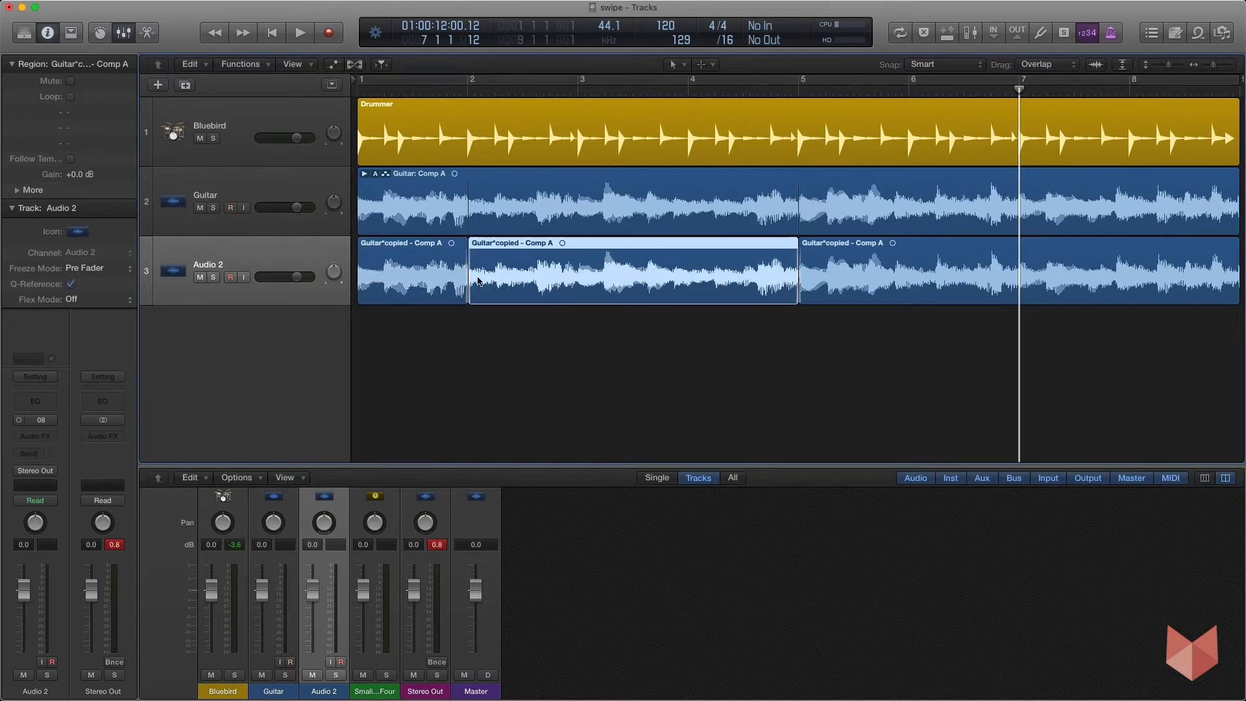
Mute the Guitar track and listen to the exported comp on Audio 2 from the start to just after bar 5
scroll(494, 339, "right", 1)
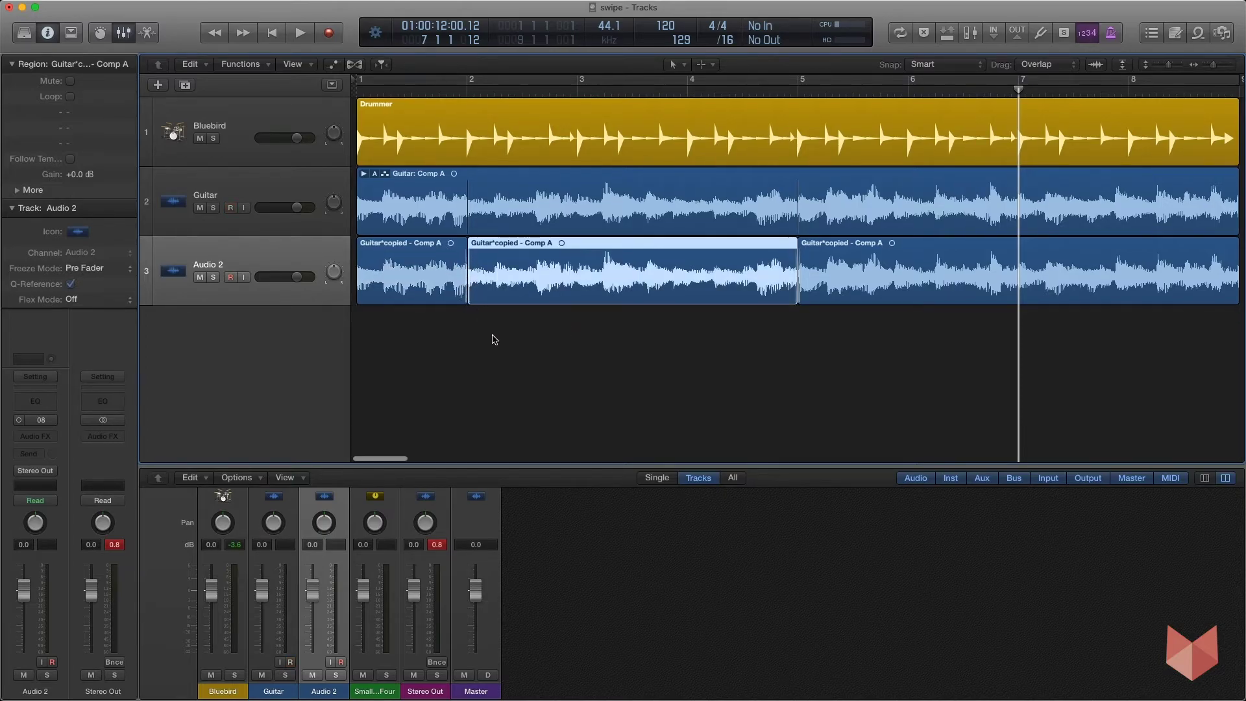
left_click(200, 207)
key("Return")
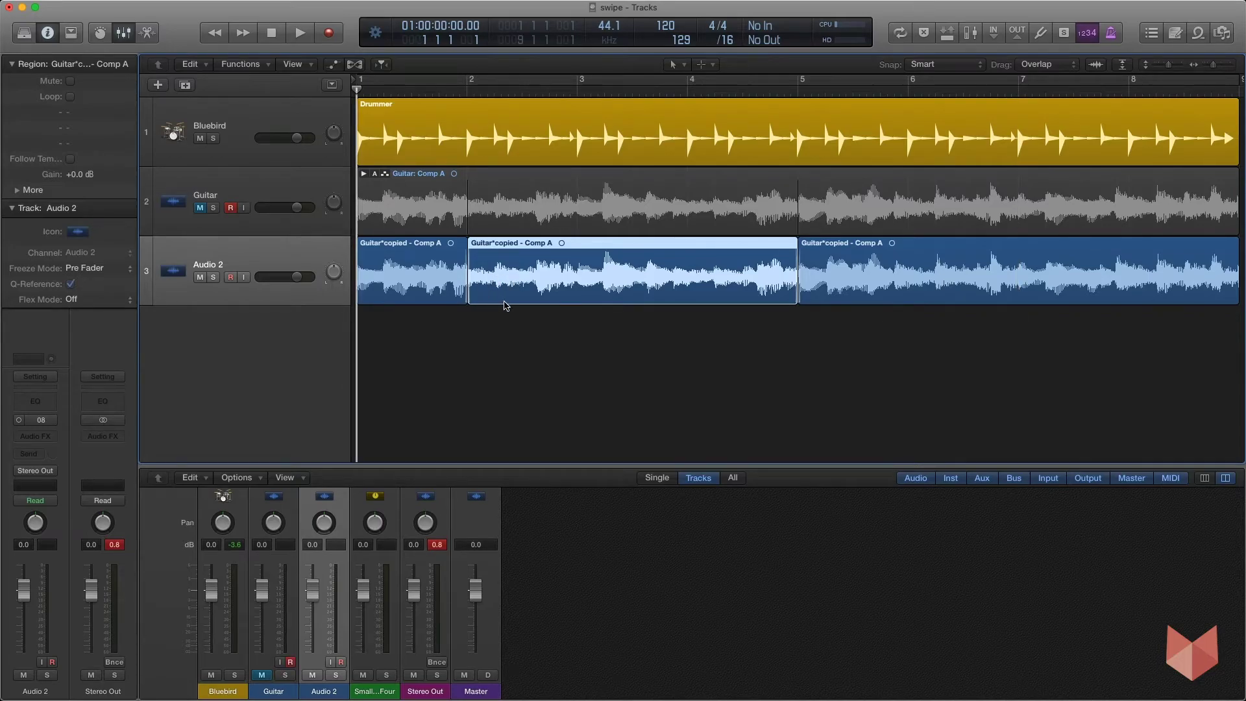
key("space")
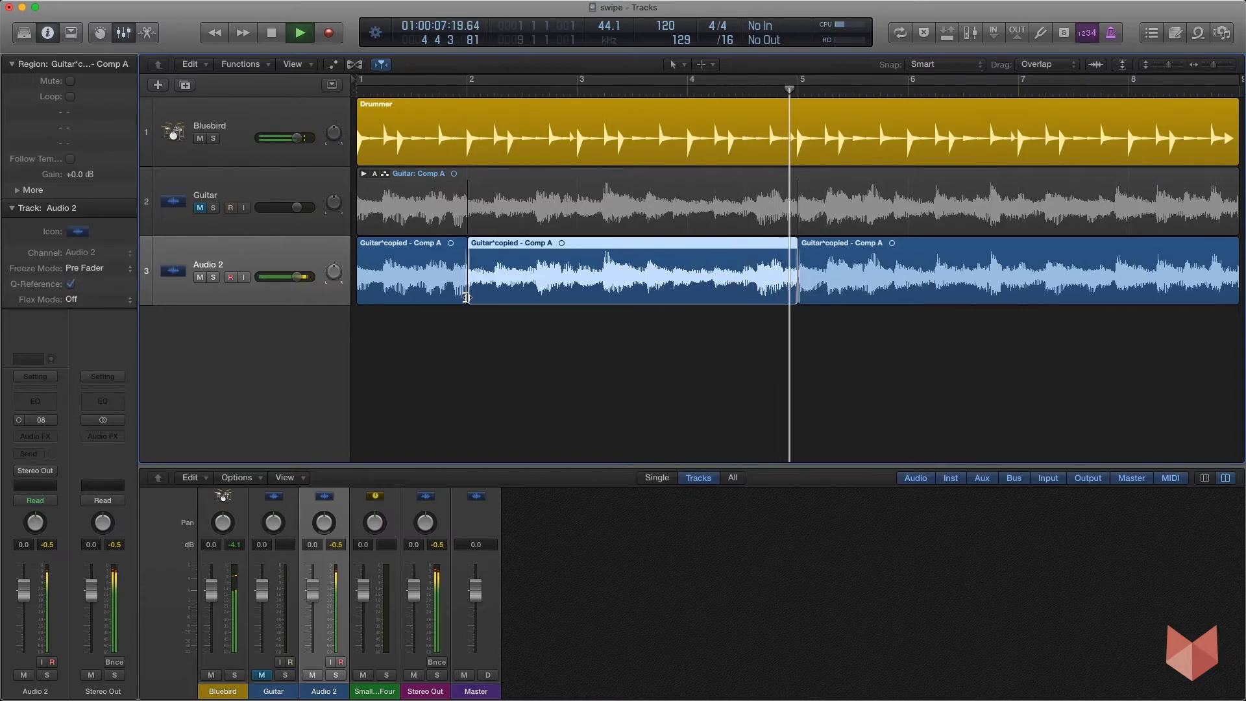
key("space")
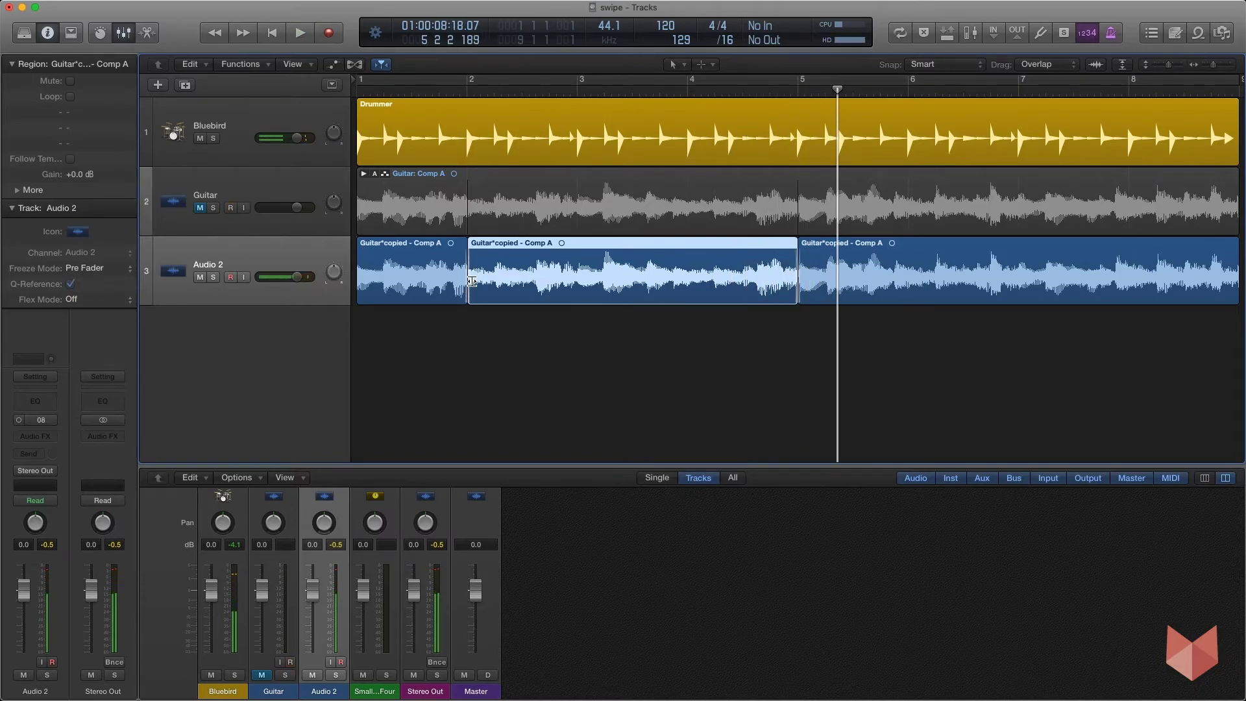
Delete the original Guitar track together with its take folder, keeping the exported comp on Audio 2
left_click_drag(397, 353, 845, 244)
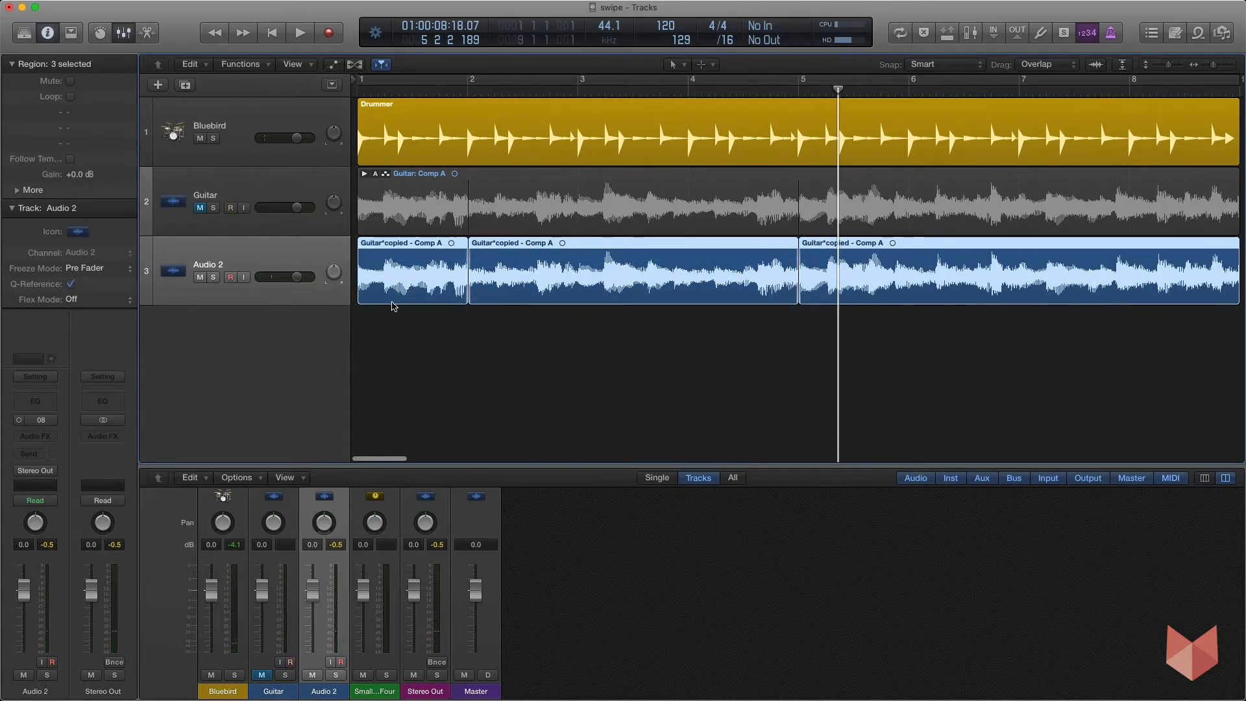
left_click(279, 185)
key("Delete")
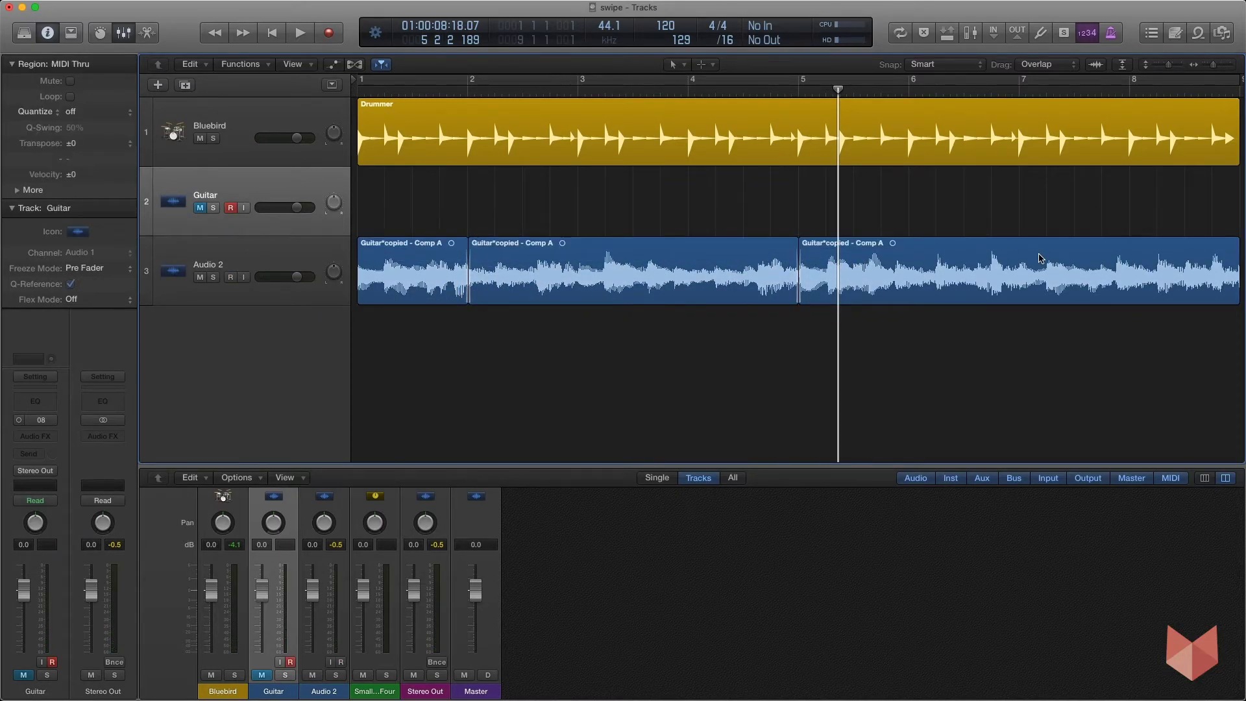
key("Delete")
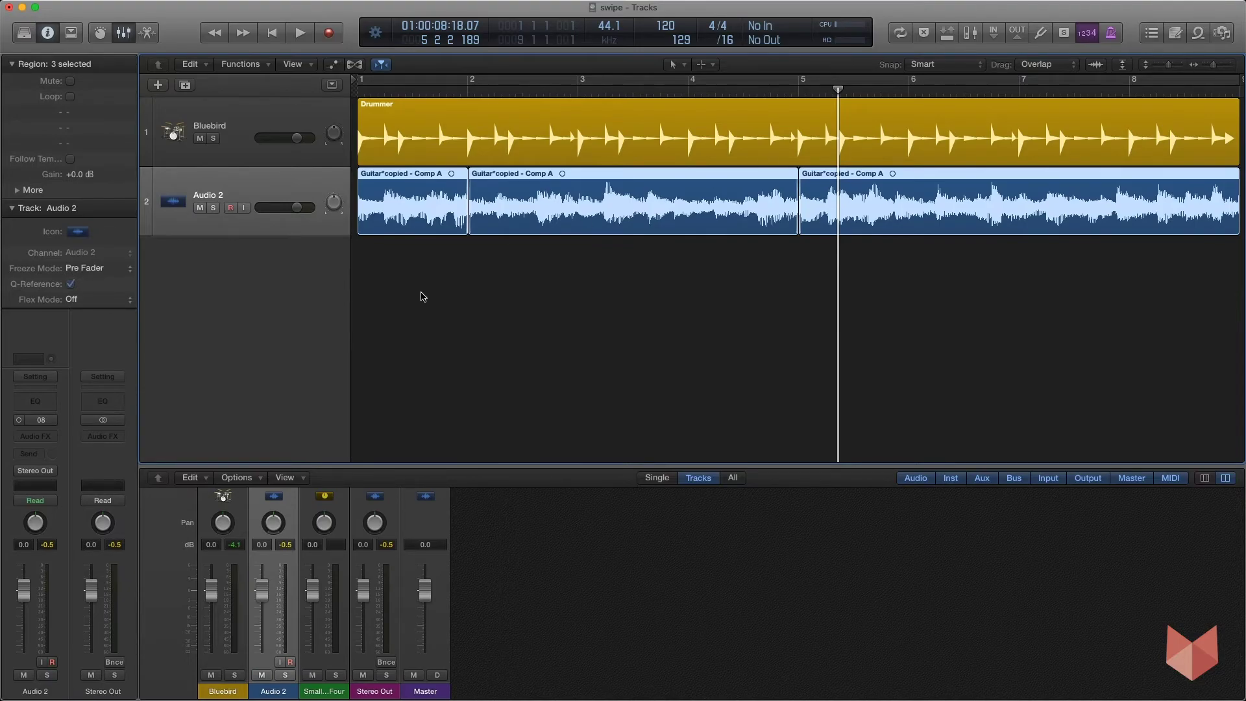
Try dragging the boundary between the first two comp regions towards bar 3, and undo the change
scroll(459, 251, "right", 5)
scroll(460, 251, "left", 5)
left_click_drag(472, 228, 565, 231)
key("super+z")
left_click(551, 236)
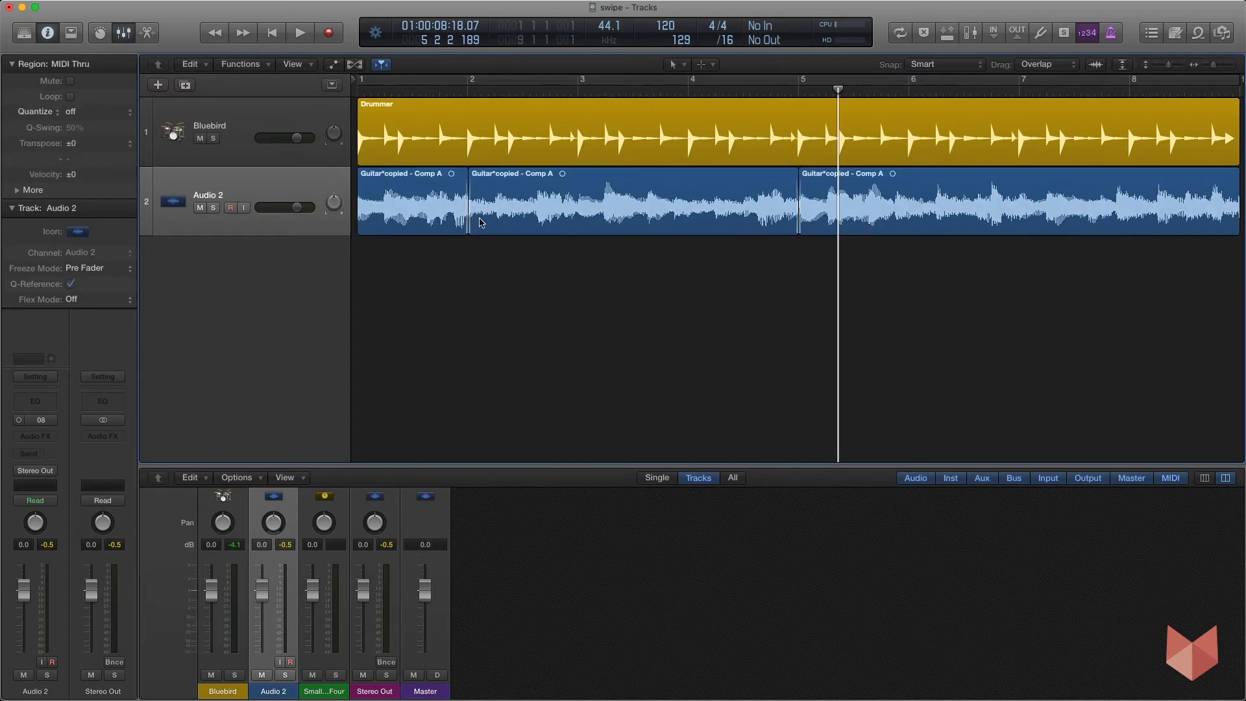
Join all three comp regions on Audio 2 with the Glue Tool, creating a new audio file
left_click(303, 188)
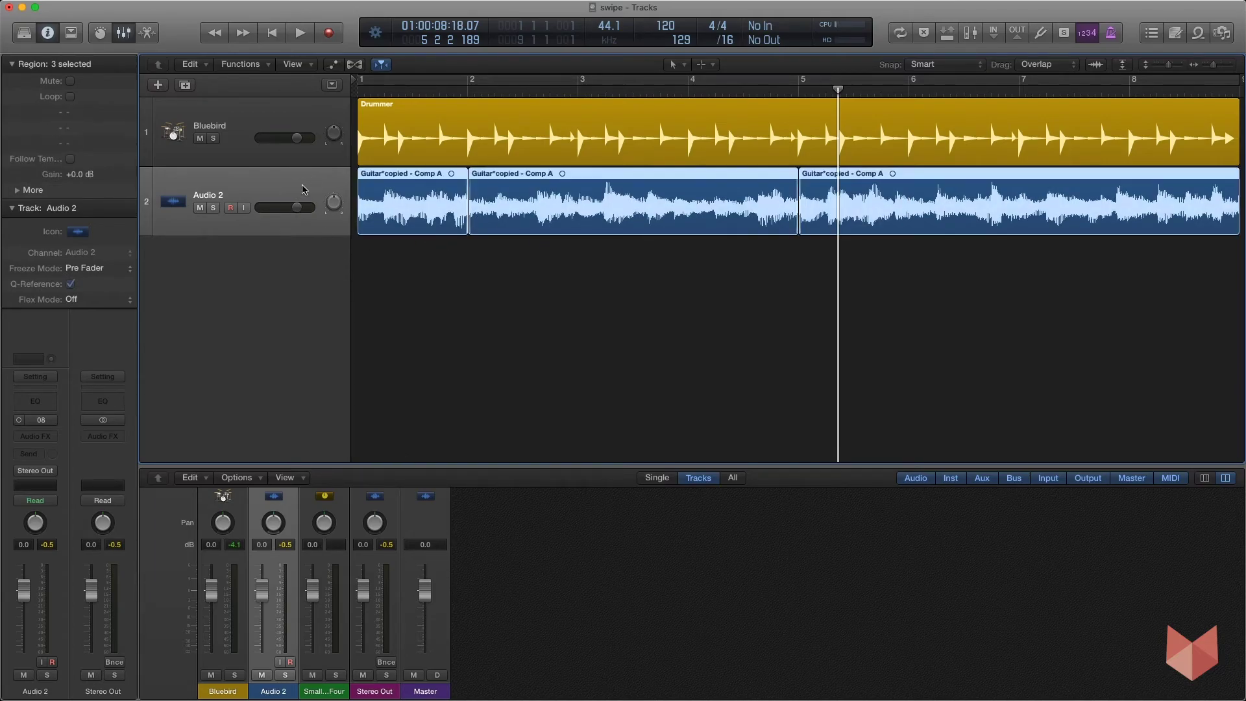
left_click(703, 64)
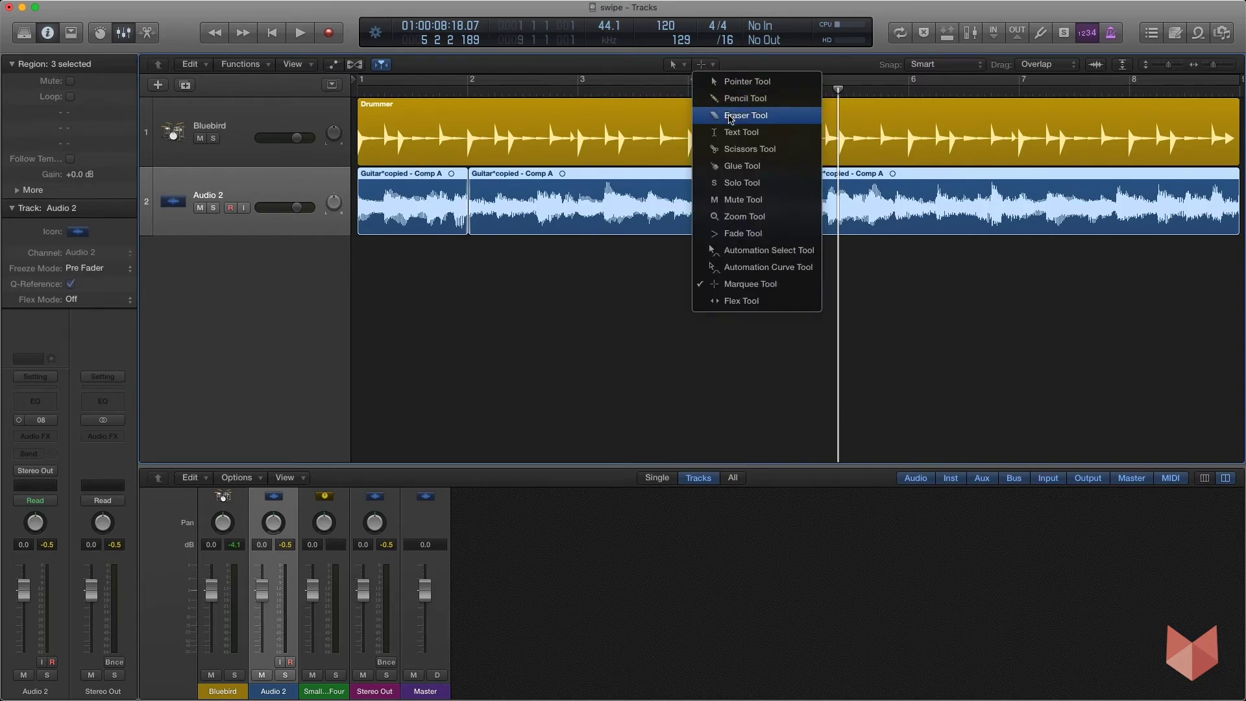
left_click(697, 167)
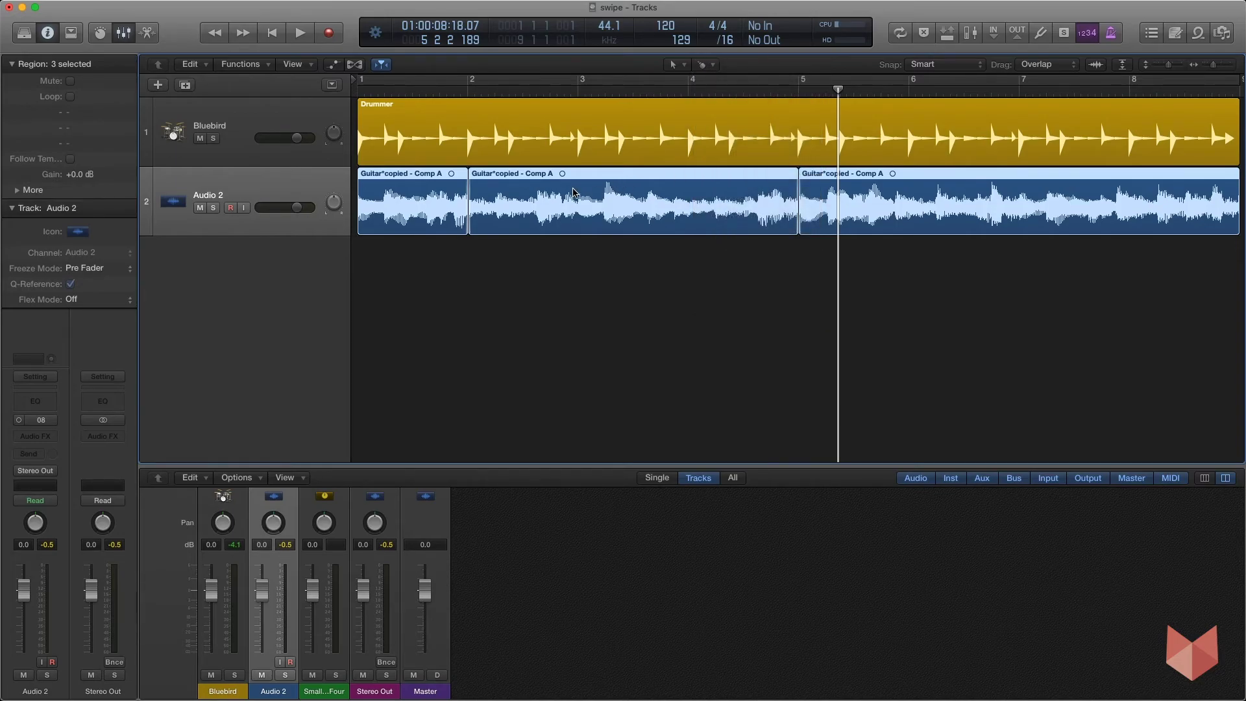
left_click(524, 217, "super")
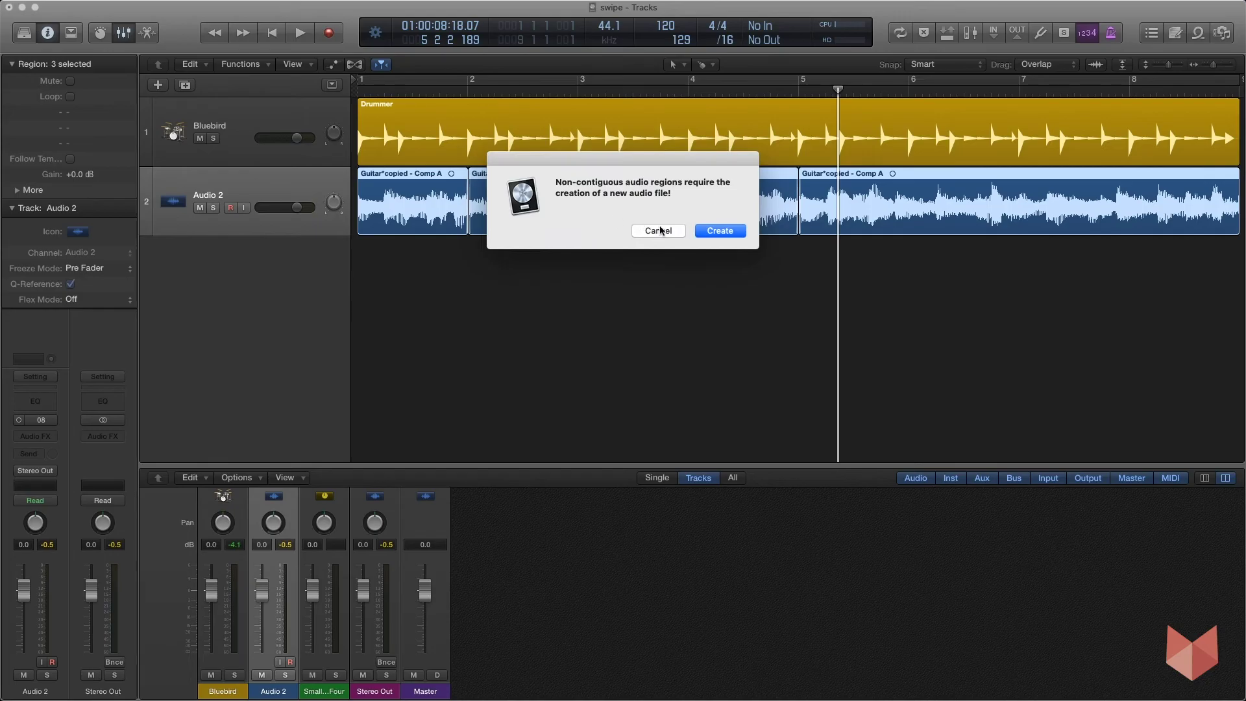
left_click(723, 234)
scroll(726, 238, "right", 3)
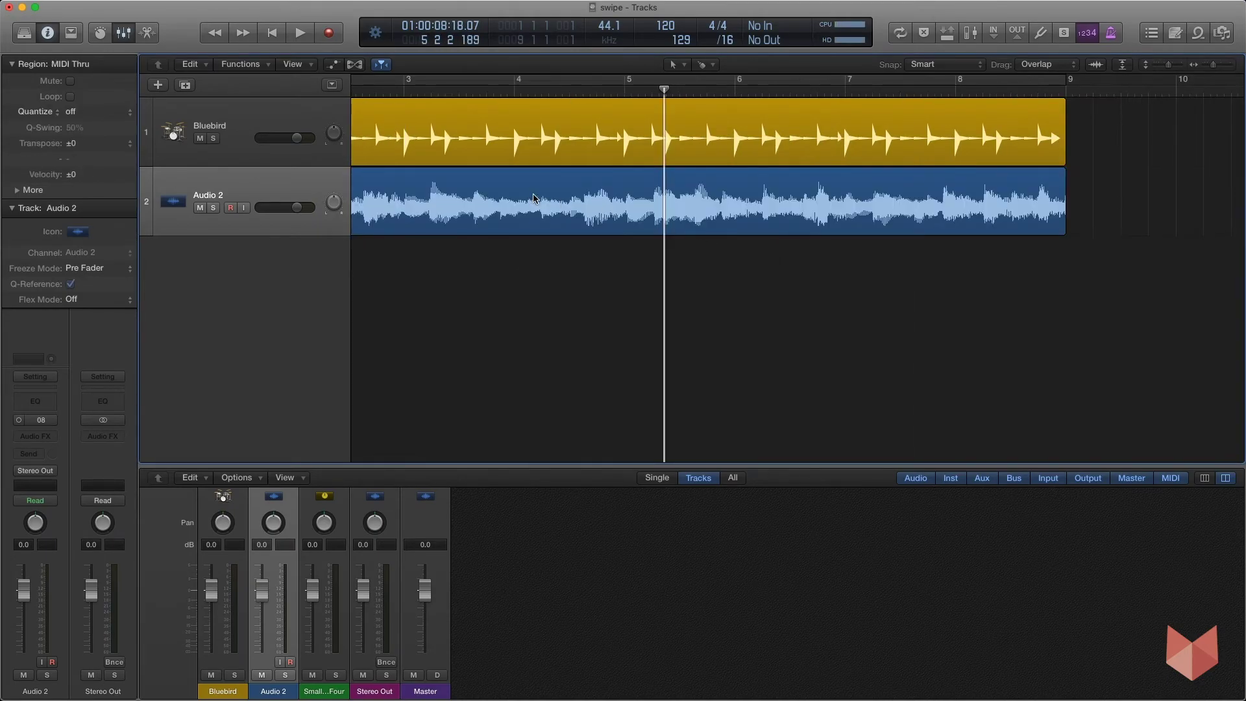
scroll(657, 215, "left", 5)
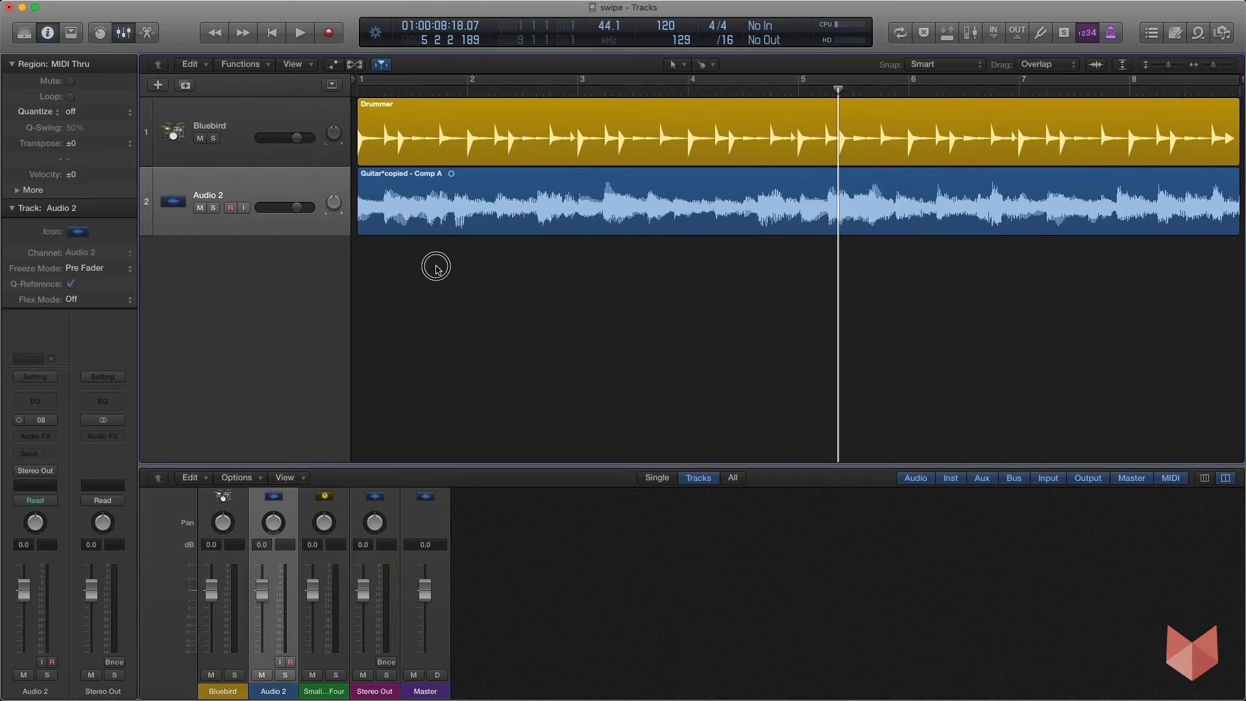
left_click(414, 220)
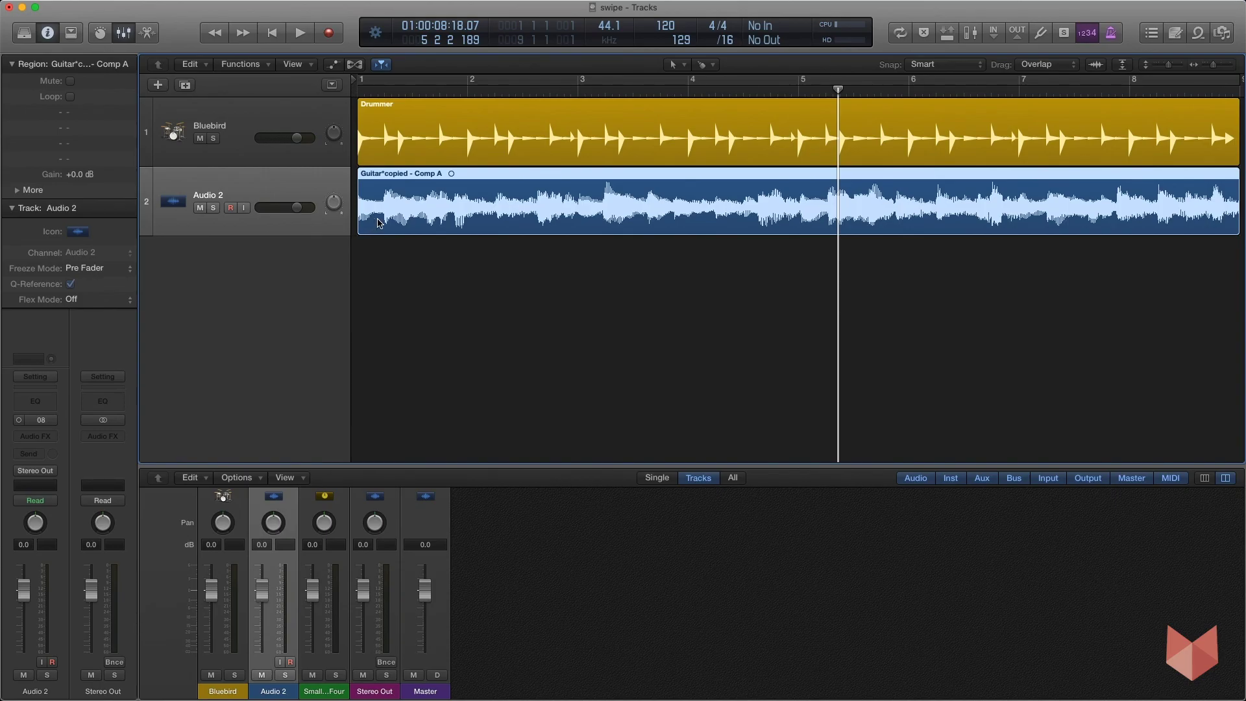
left_click(422, 266)
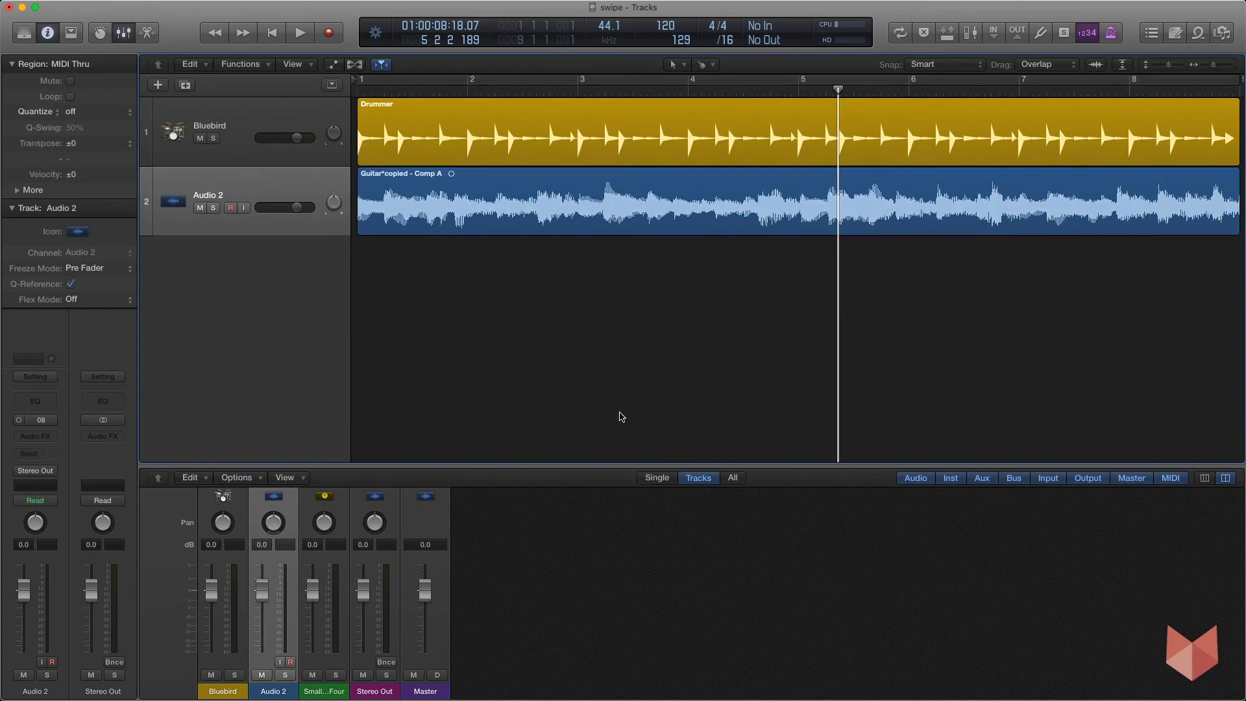